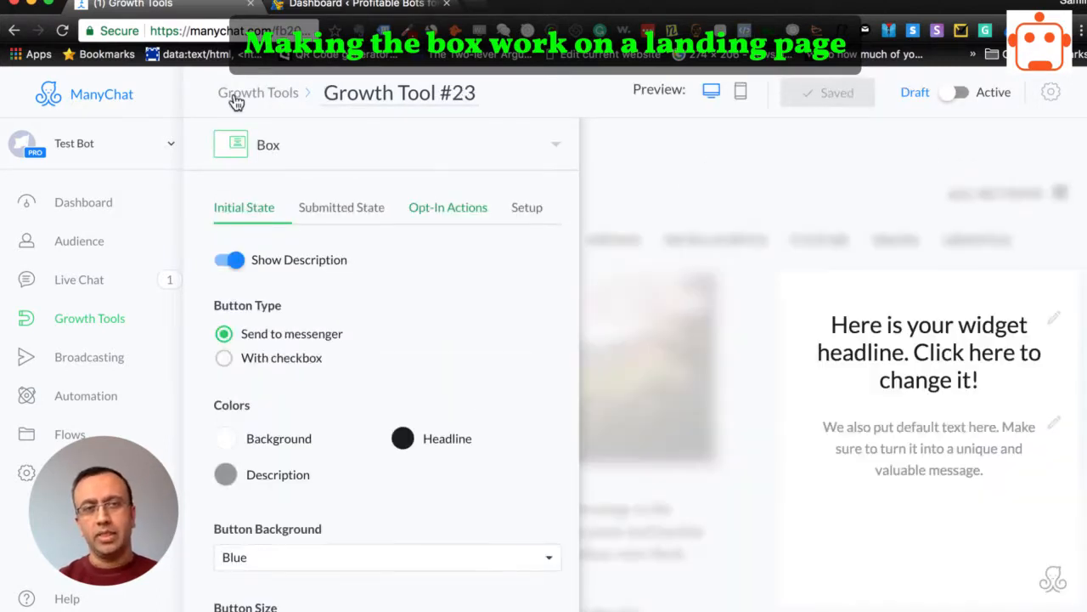
- Delete the Growth Tool #23 widget from the list of growth tools
click(236, 95)
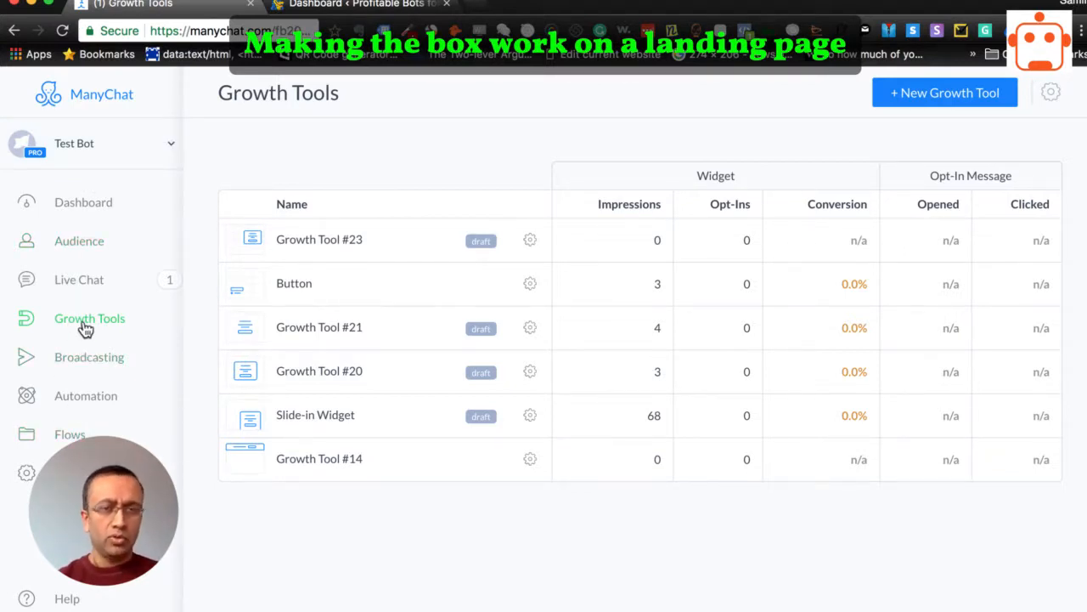
click(530, 242)
click(470, 339)
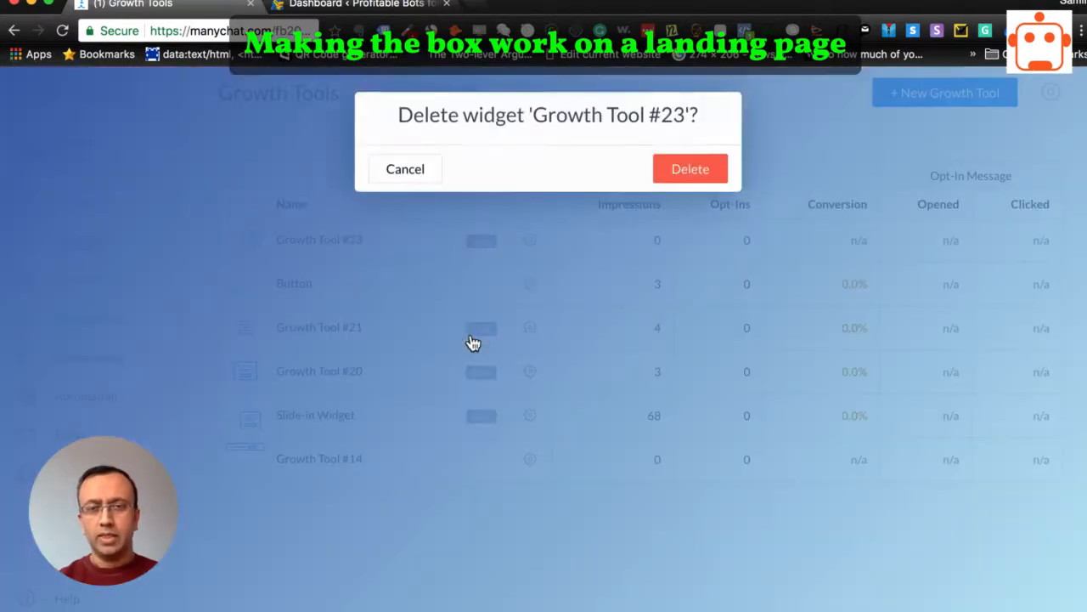
click(688, 170)
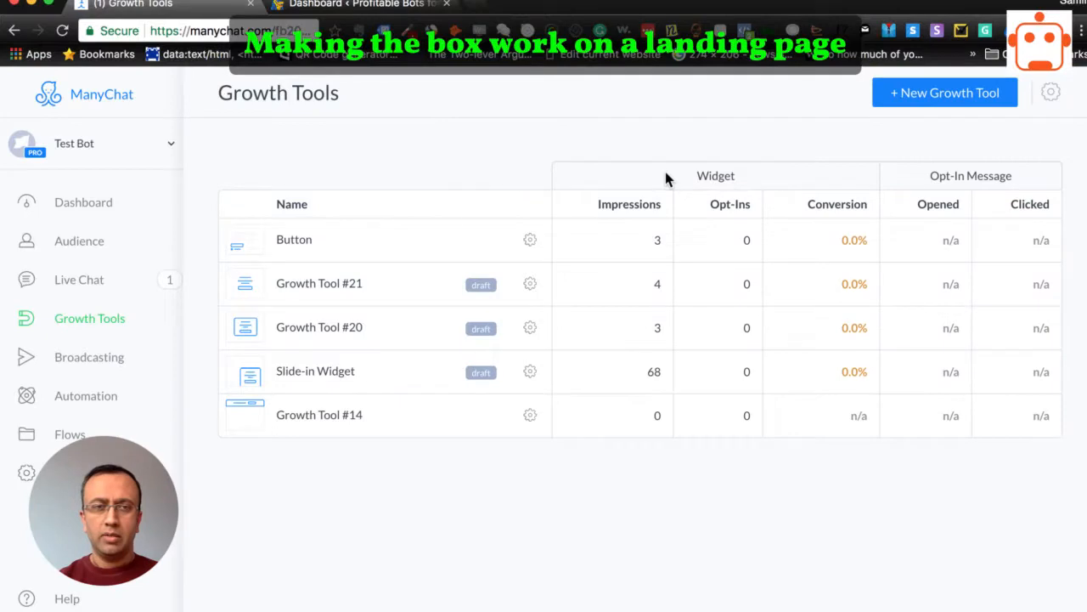
- Create a new growth tool of the embeddable Box type and name it "Box"
click(949, 103)
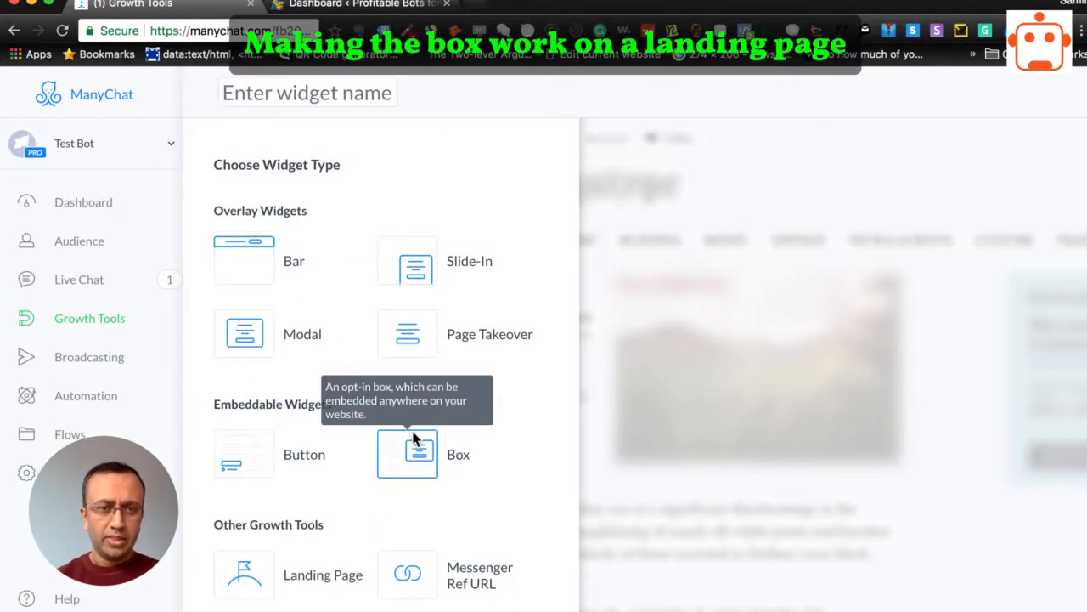
click(418, 459)
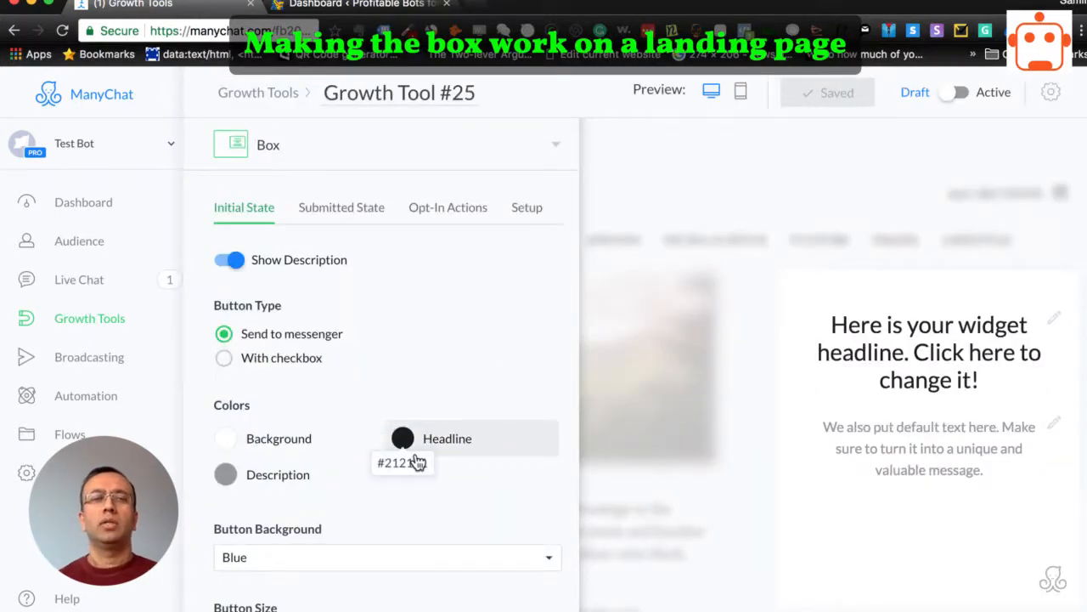
click(443, 109)
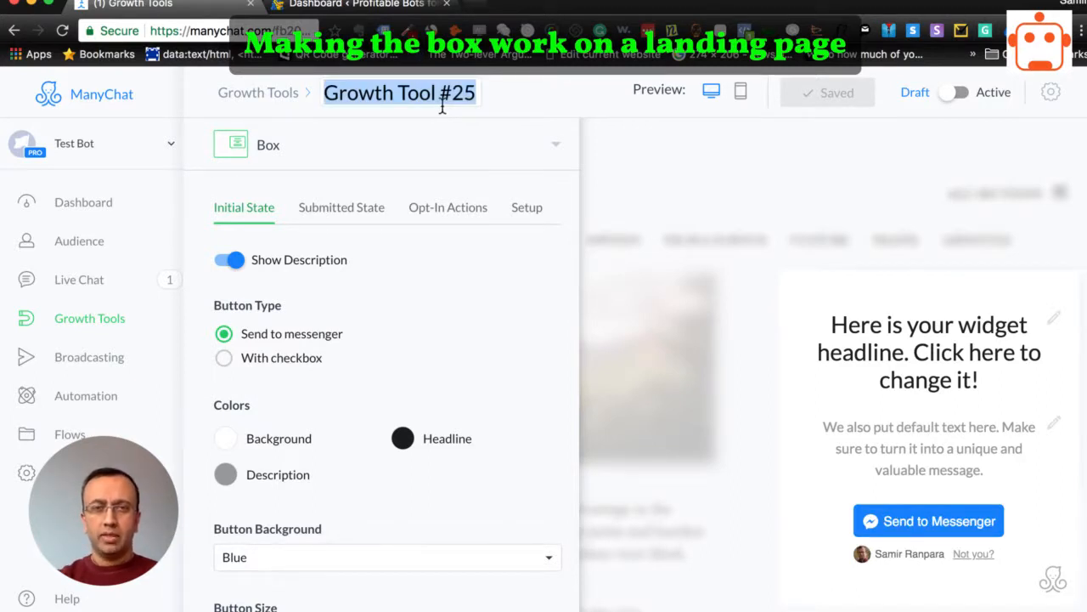
text(But)
key(BackSpace)
key(BackSpace)
key(BackSpace)
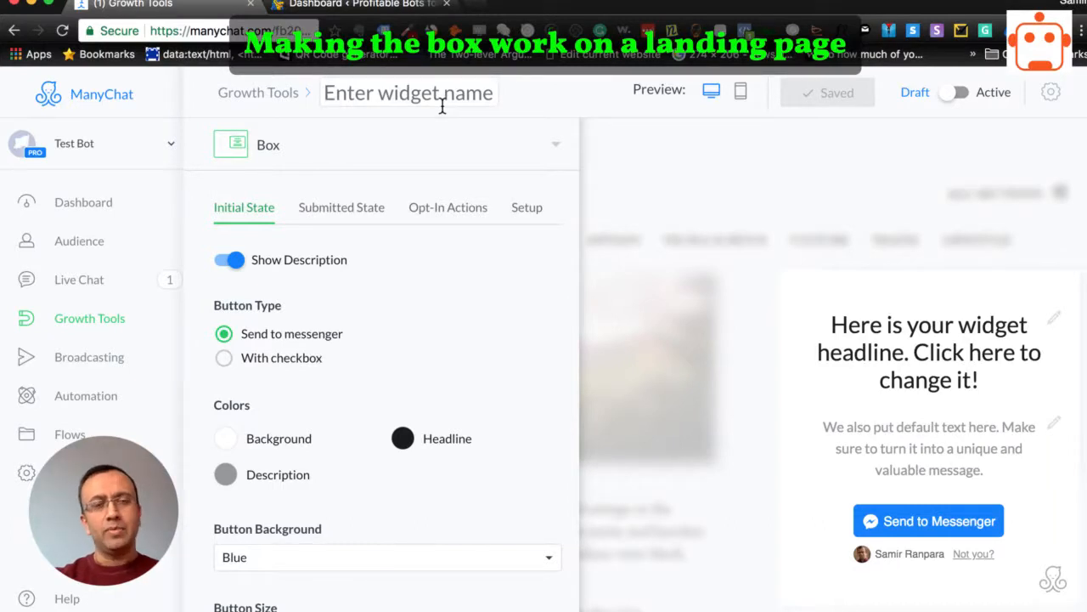
text(Box)
key(Return)
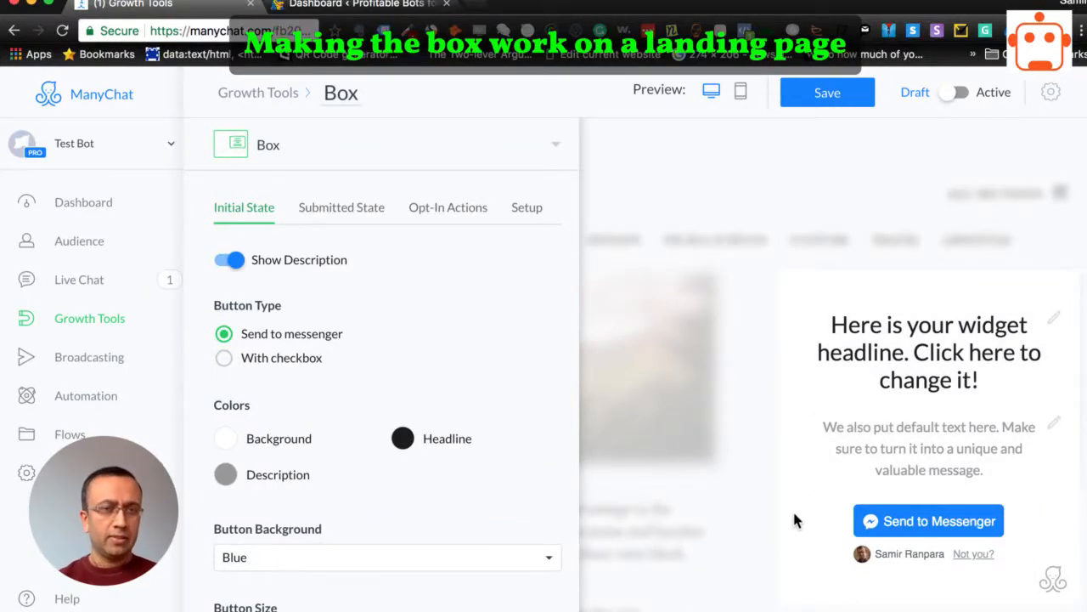
- Try the initial state without its description and with a White button background, restoring the description and the Blue background
click(229, 260)
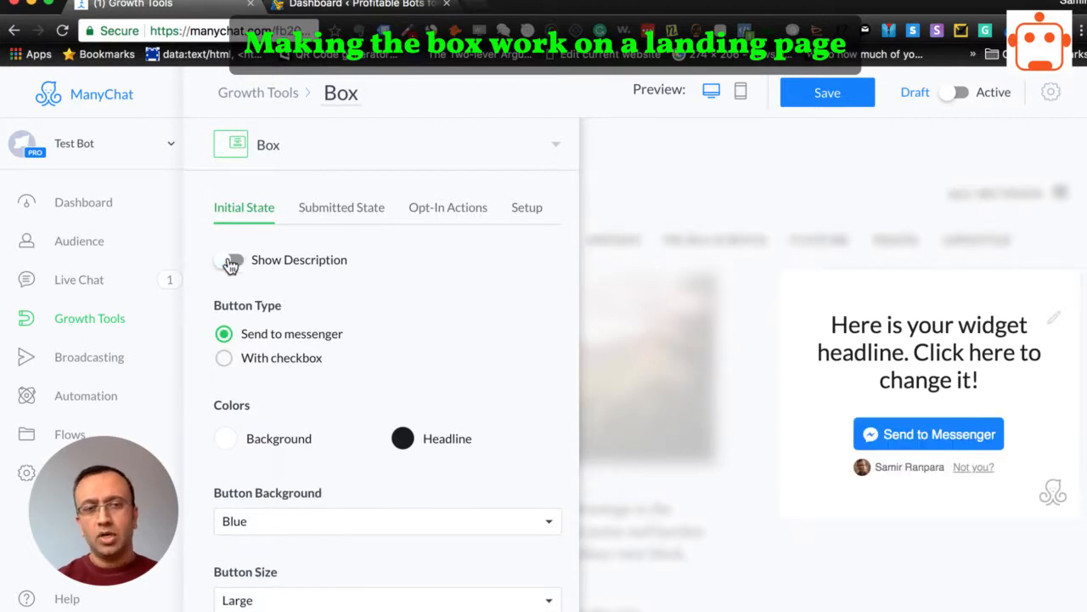
click(237, 265)
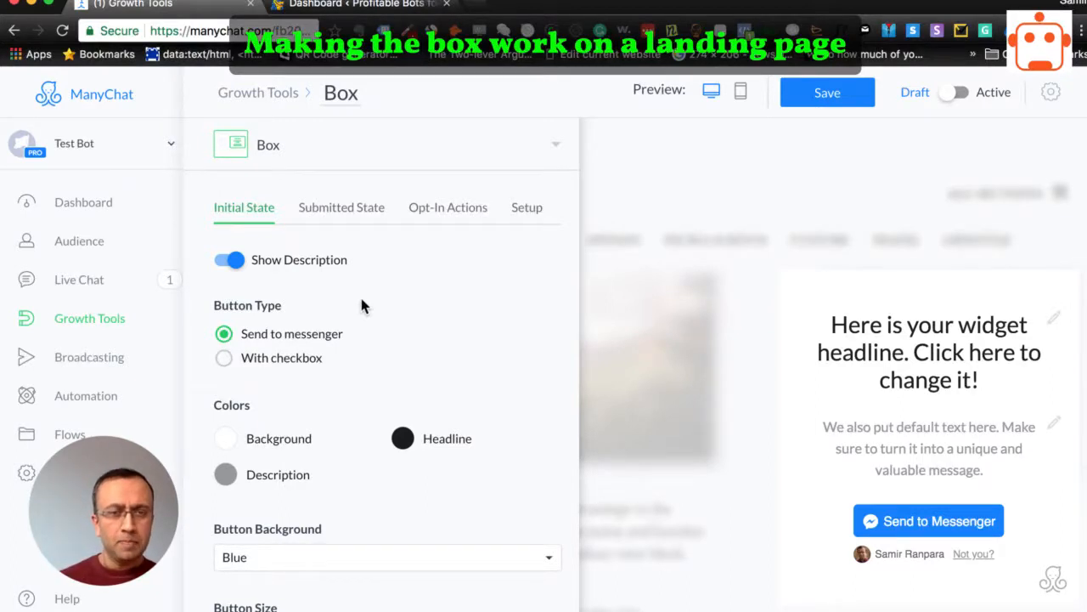
scroll(365, 413, down, 2)
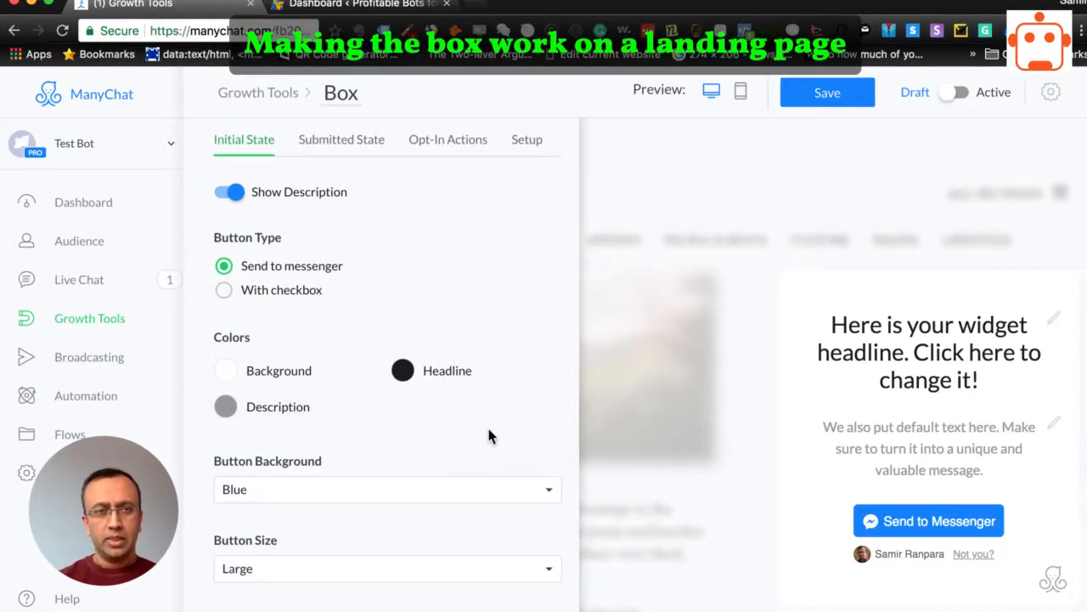
scroll(493, 421, down, 2)
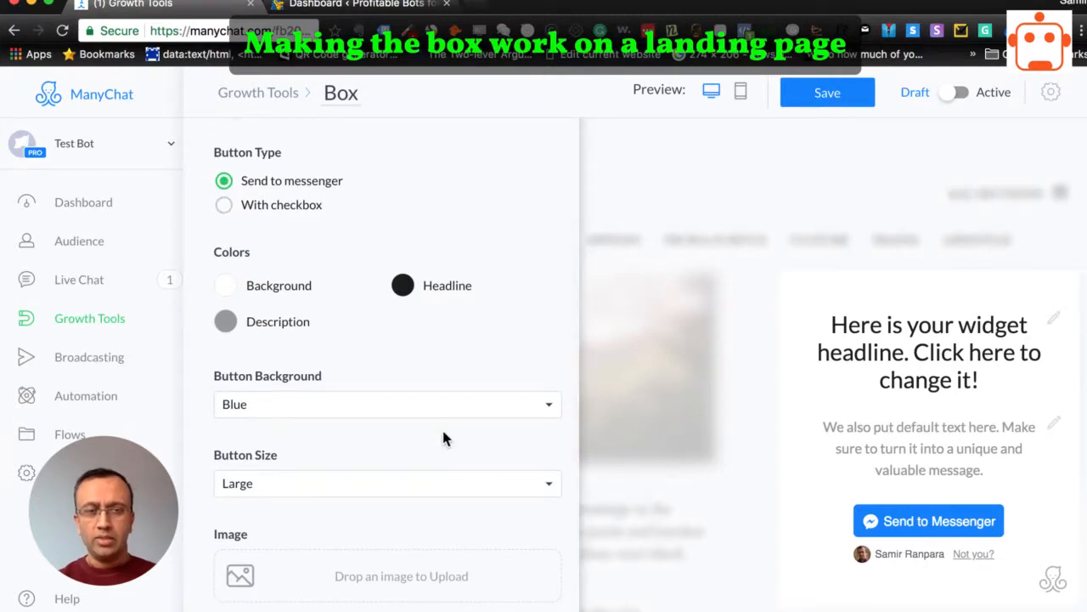
click(450, 405)
click(447, 423)
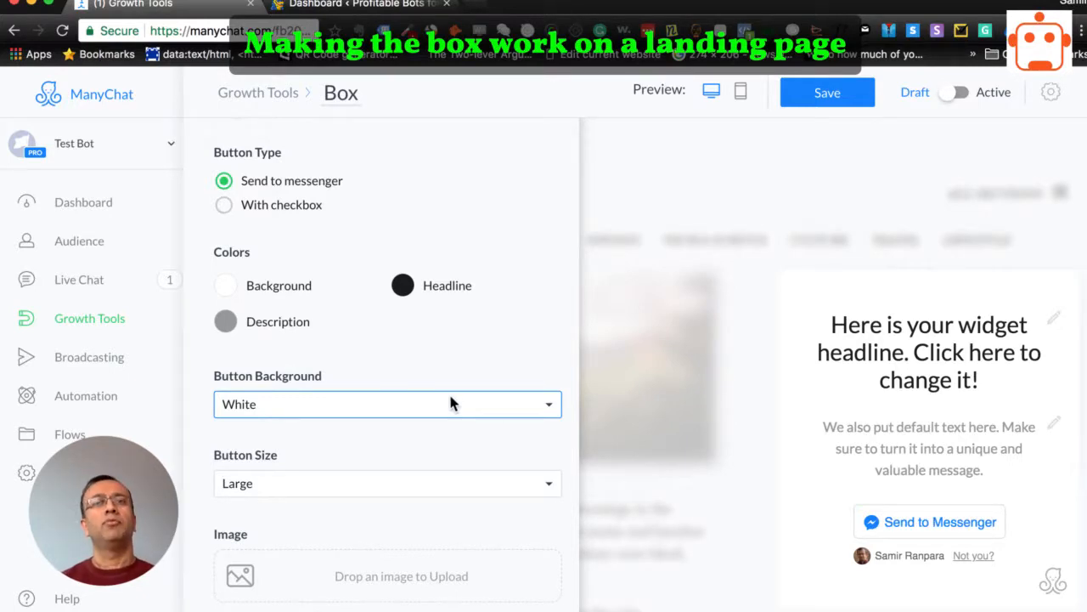
click(449, 391)
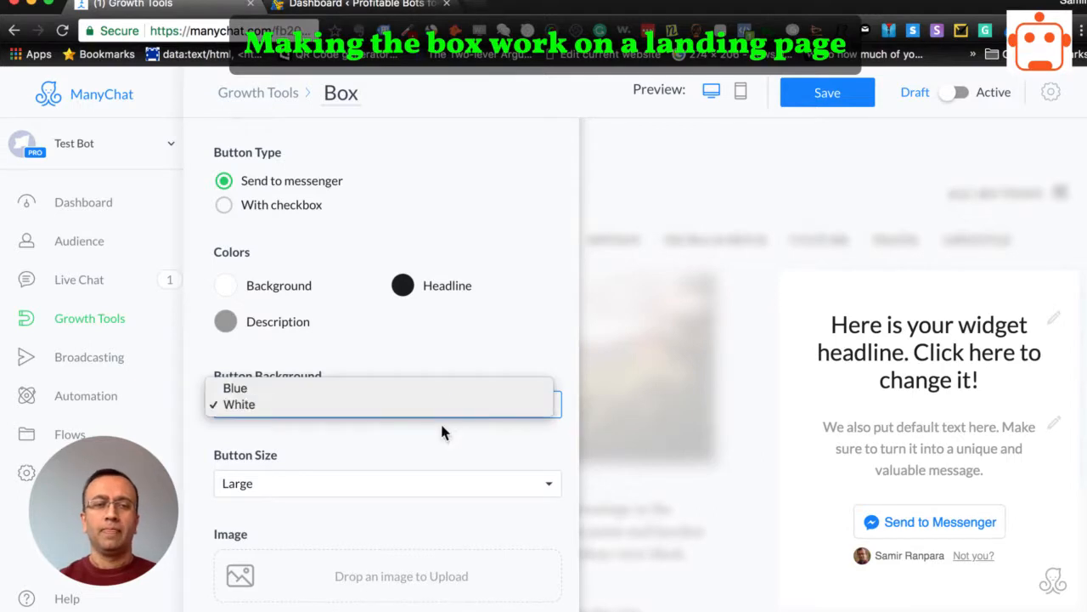
click(452, 389)
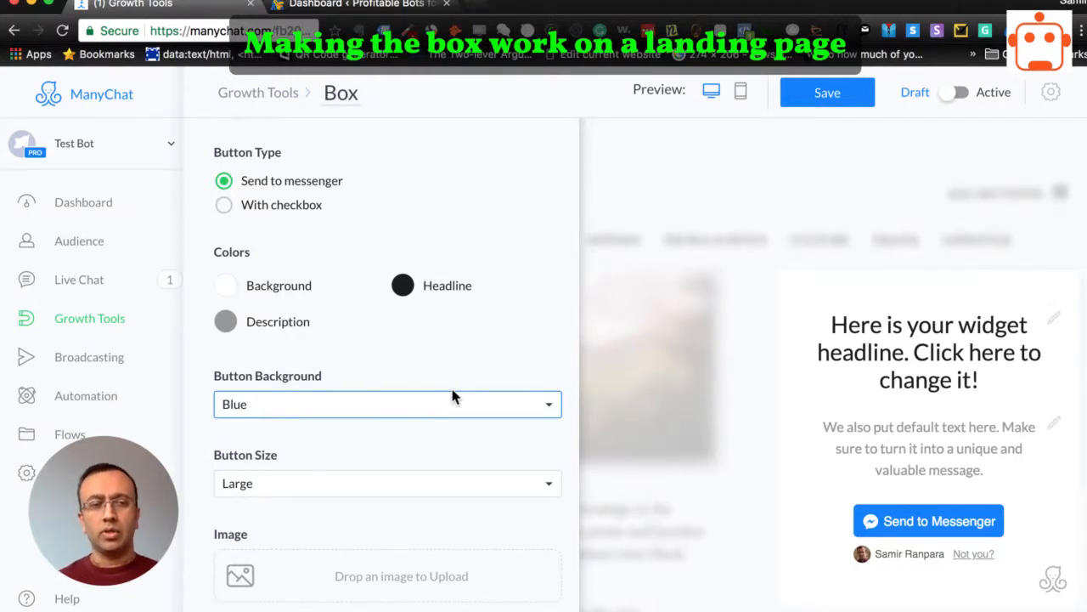
- Set the box's width to 450 px in the initial state
scroll(391, 520, down, 2)
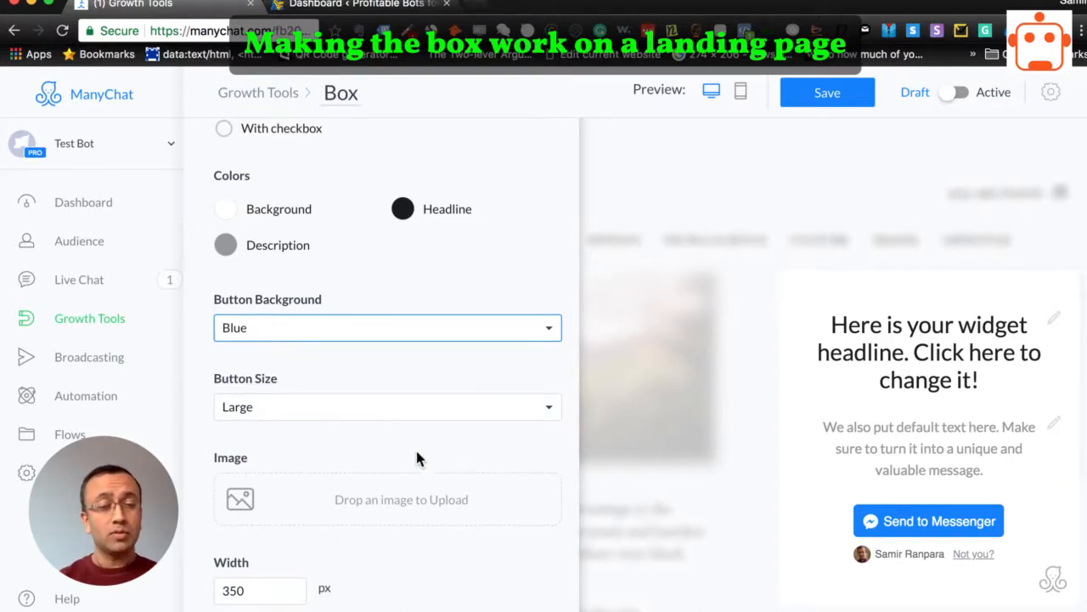
scroll(417, 452, down, 1)
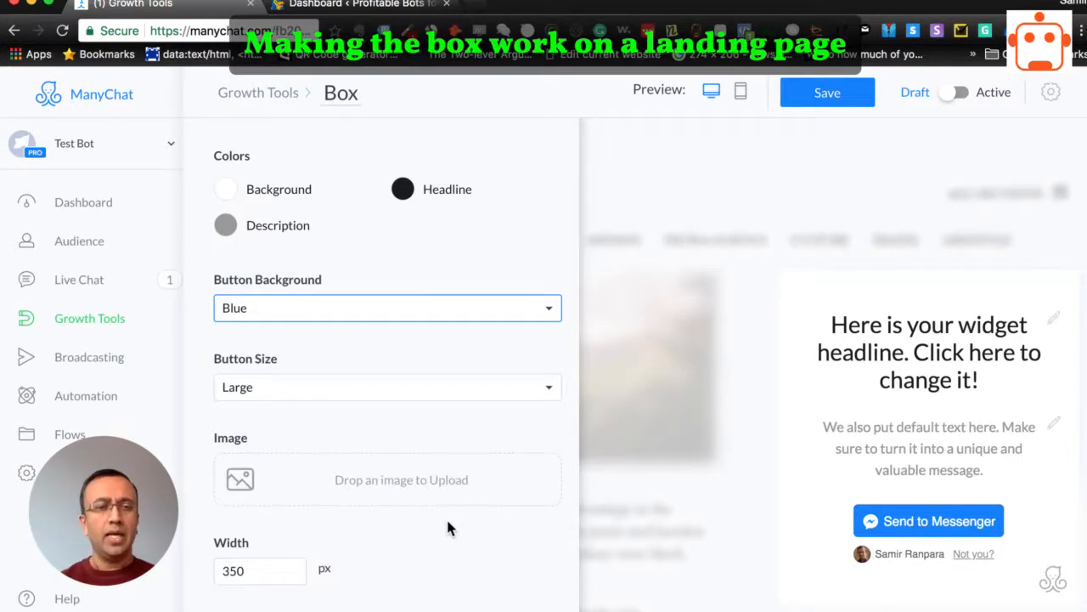
scroll(427, 548, down, 1)
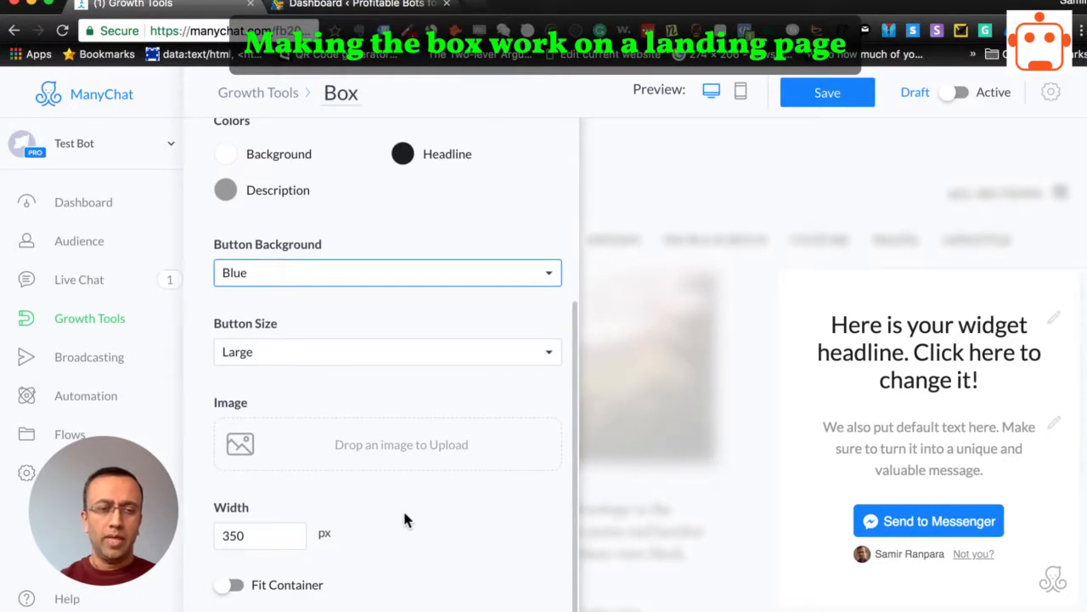
click(273, 528)
double_click(276, 533)
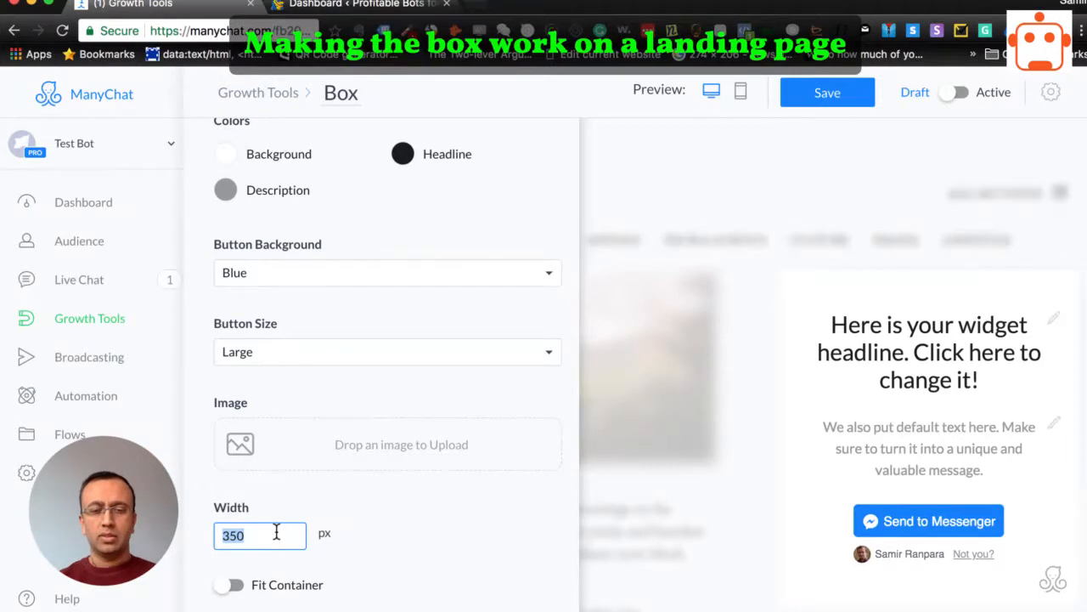
text(450)
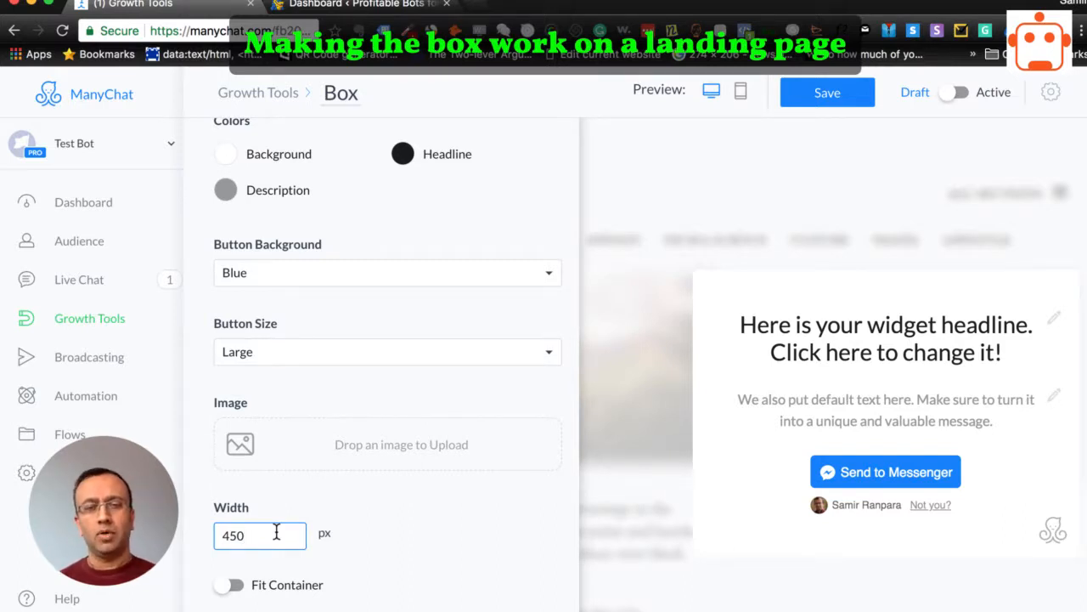
- Try the Fit Container option on the box's initial state and leave it switched off
click(244, 589)
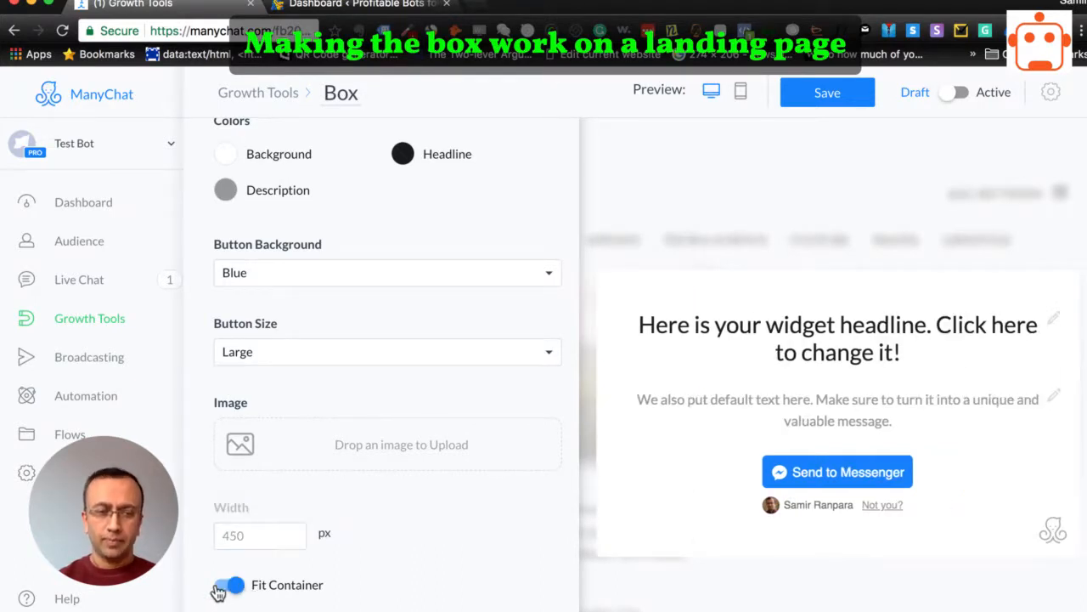
click(225, 588)
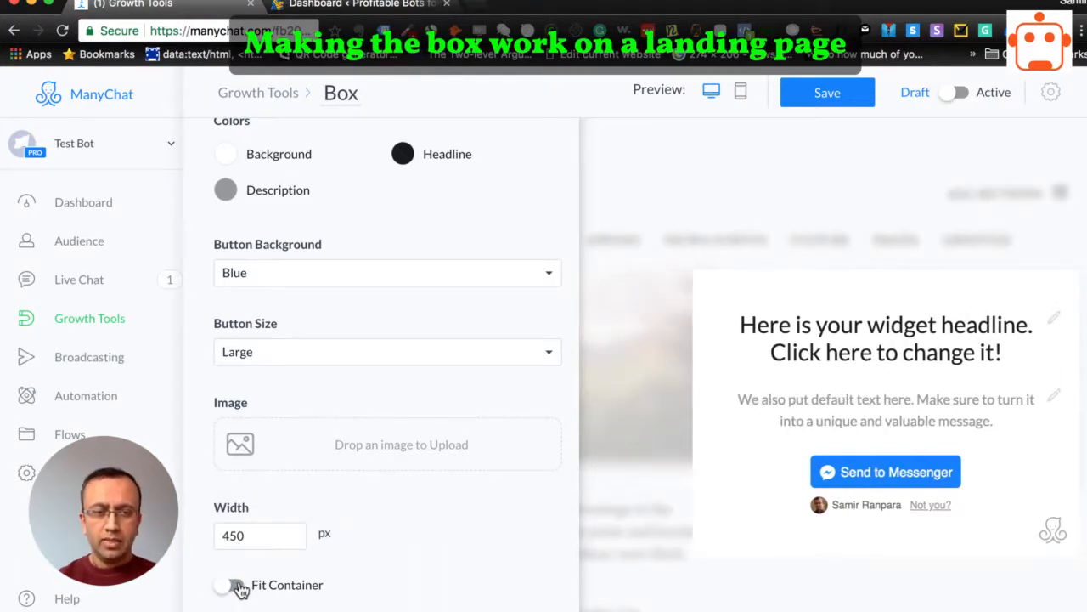
click(238, 588)
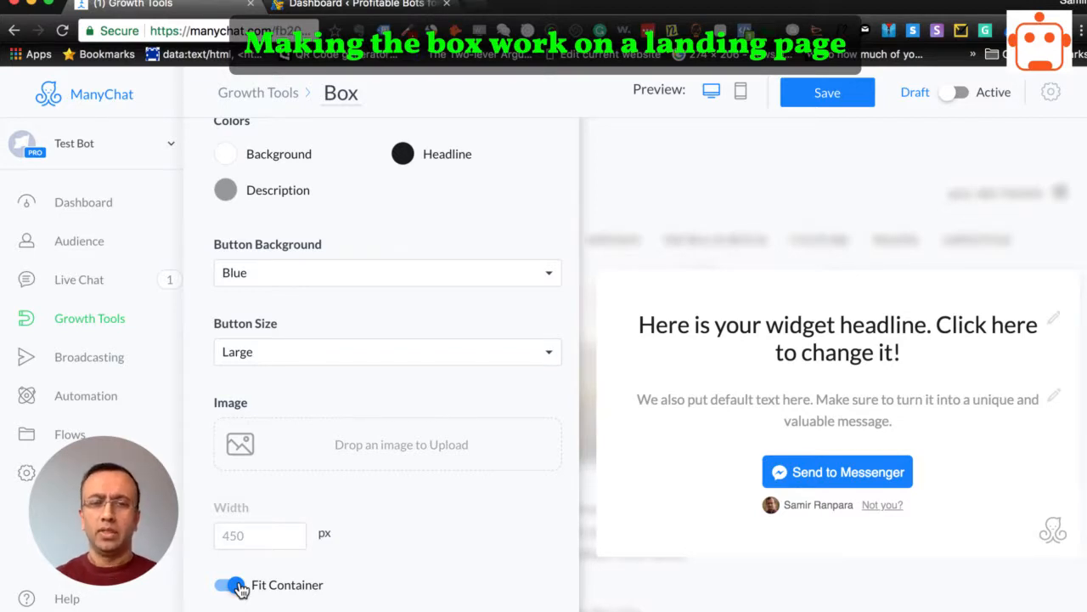
click(226, 591)
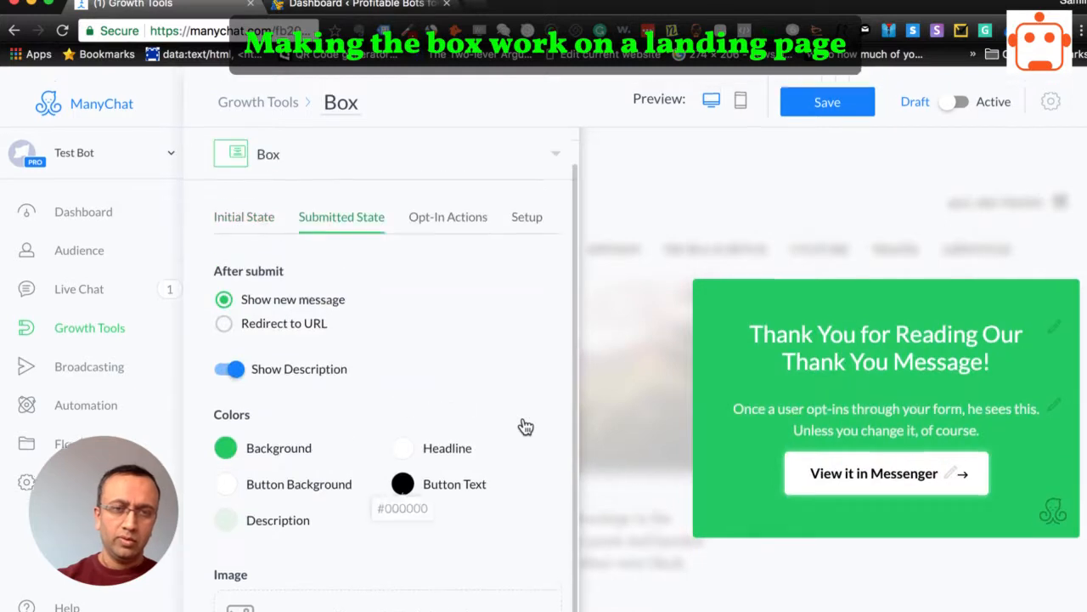
- Review the submitted-state settings and the text of its messenger button, and save the widget
scroll(510, 330, down, 1)
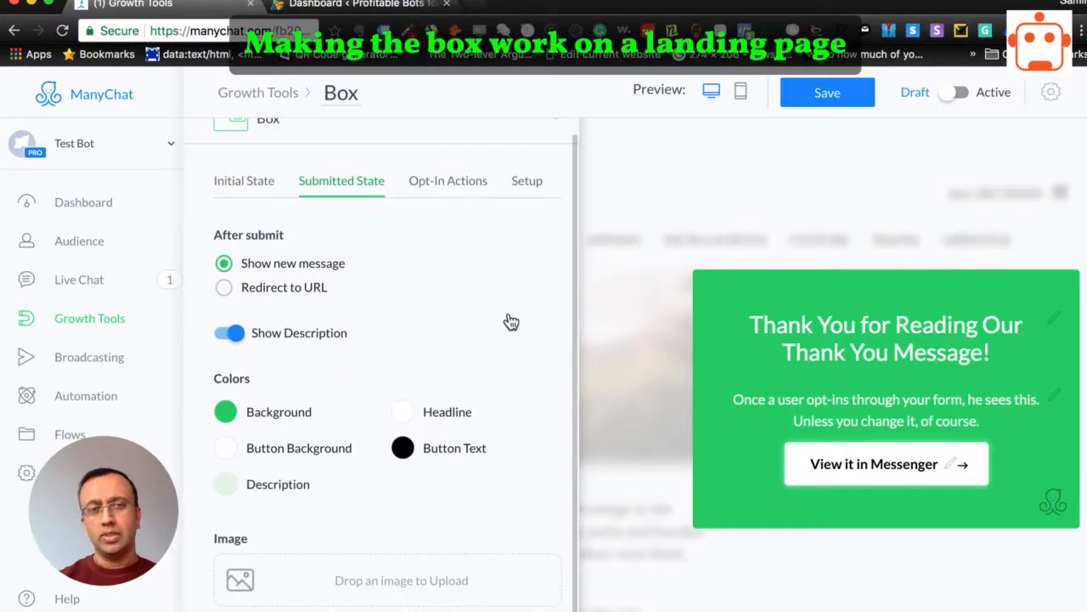
scroll(510, 321, down, 1)
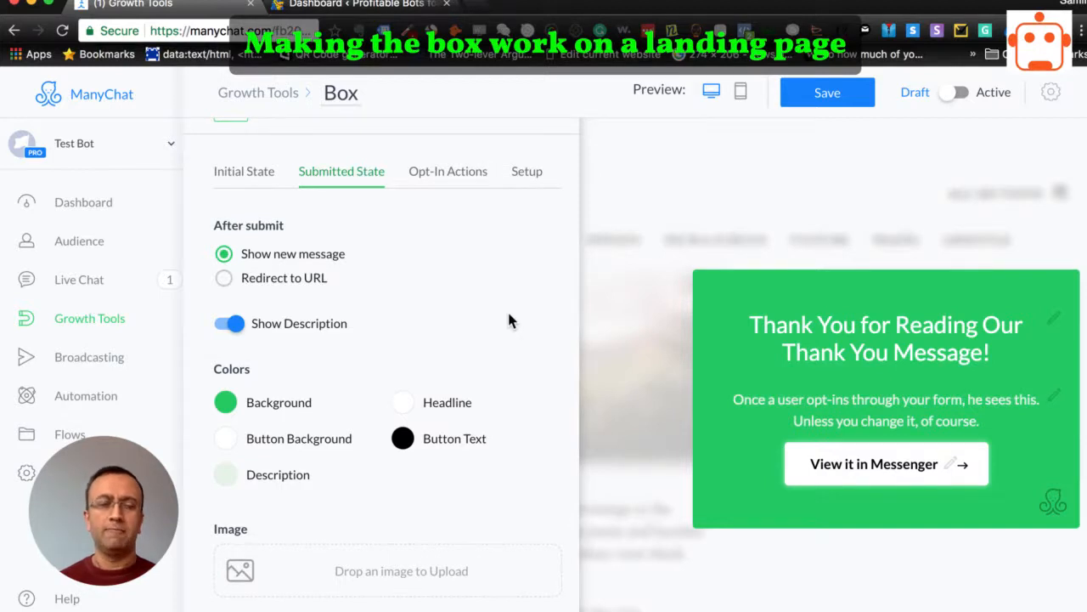
scroll(451, 301, down, 1)
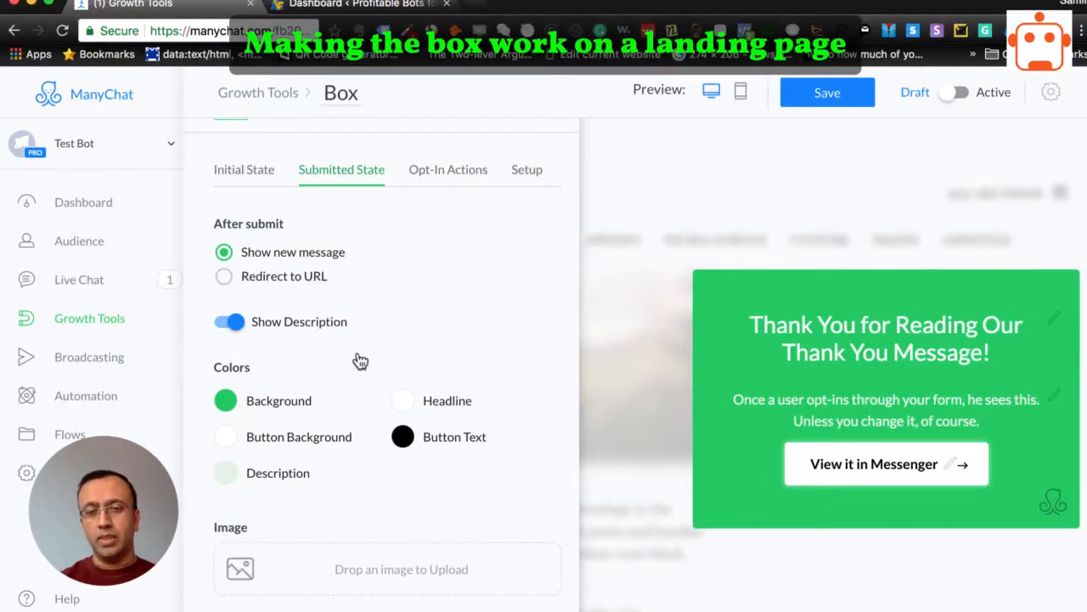
click(914, 466)
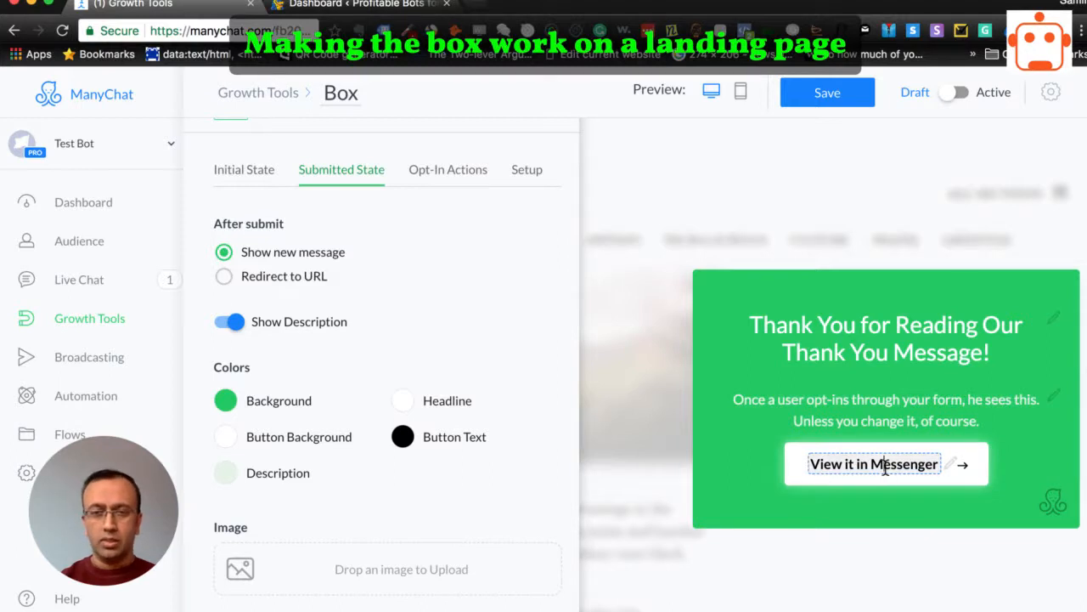
triple_click(885, 469)
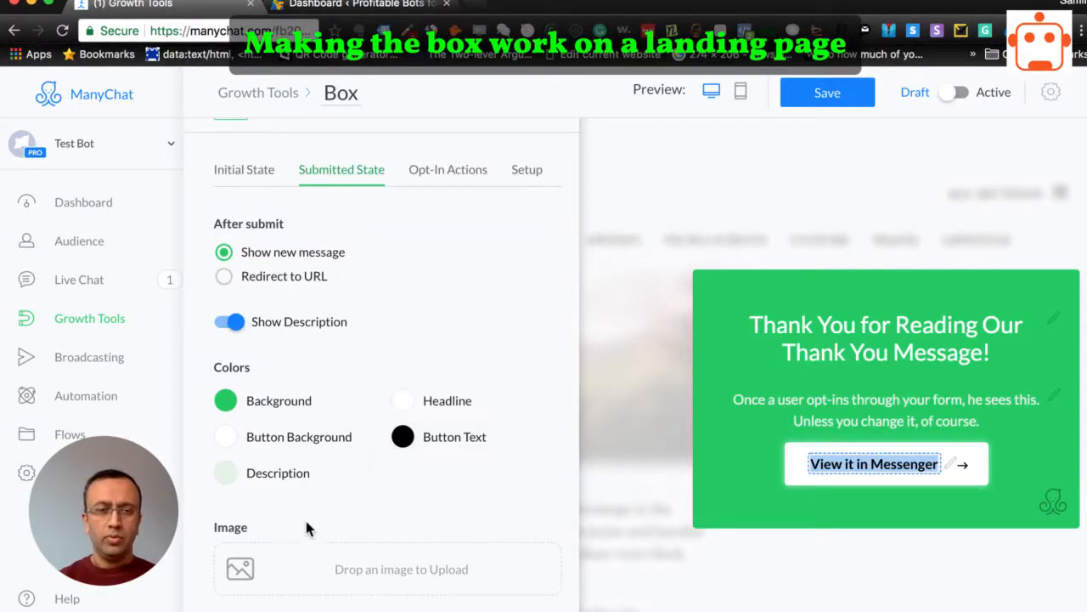
scroll(310, 514, down, 1)
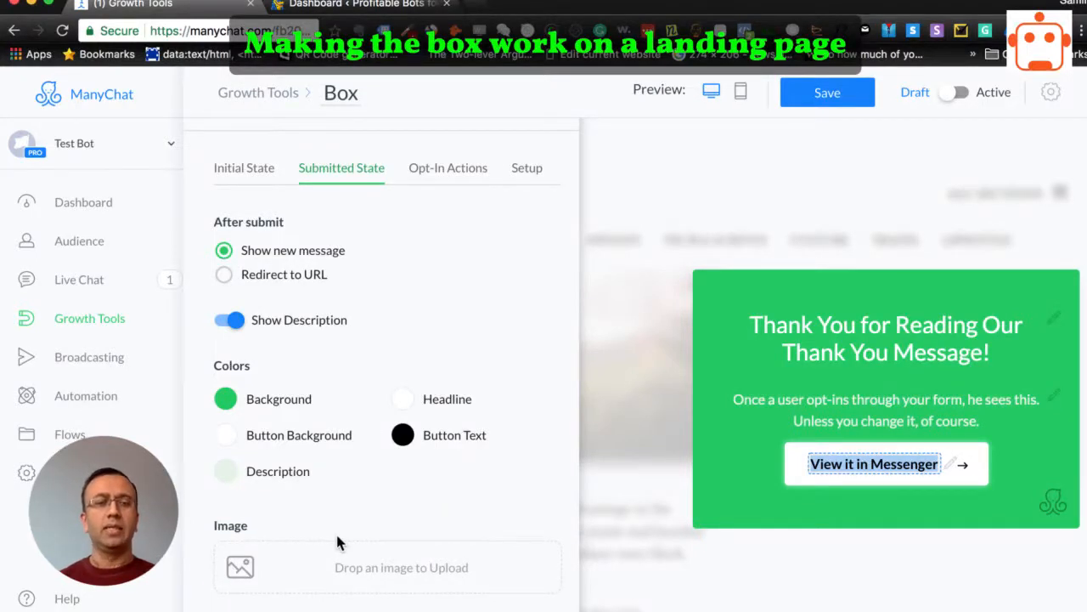
click(821, 90)
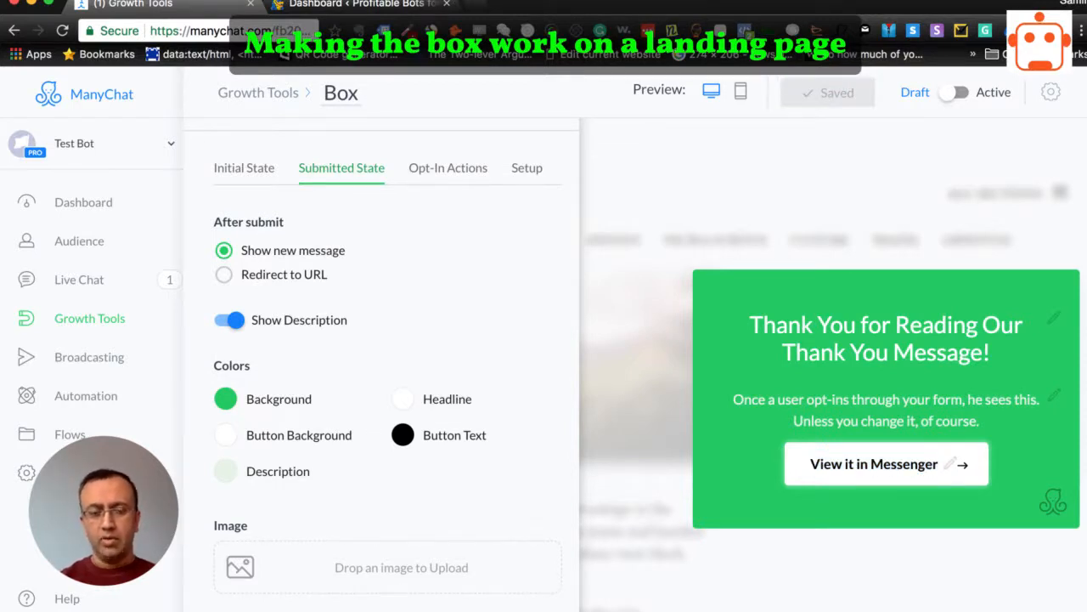
- Look at the widget's opt-in actions and try the Send to Messenger button in the initial state's preview
click(519, 609)
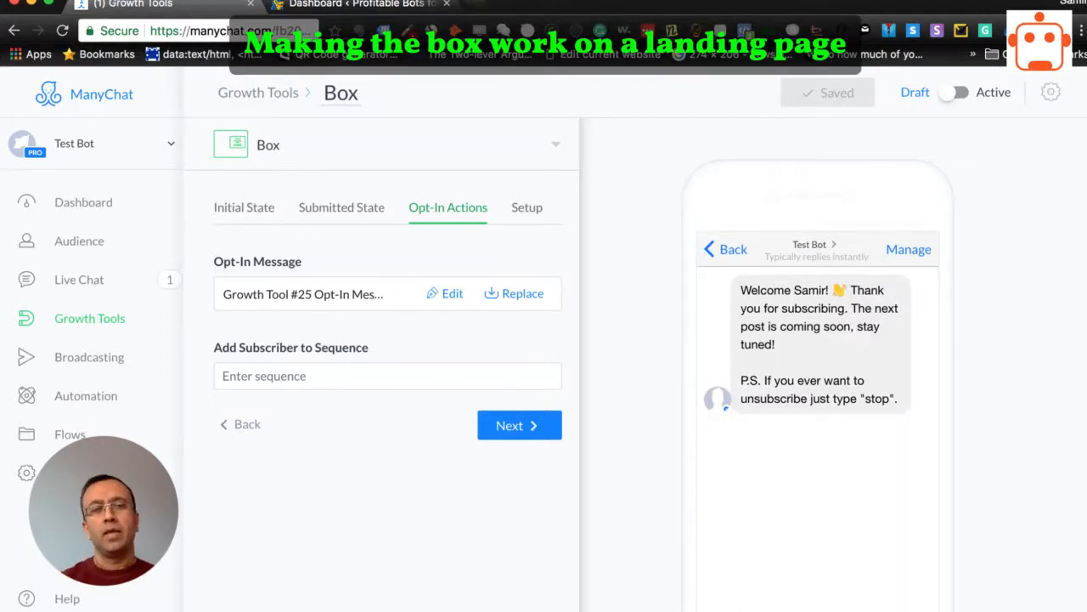
click(342, 209)
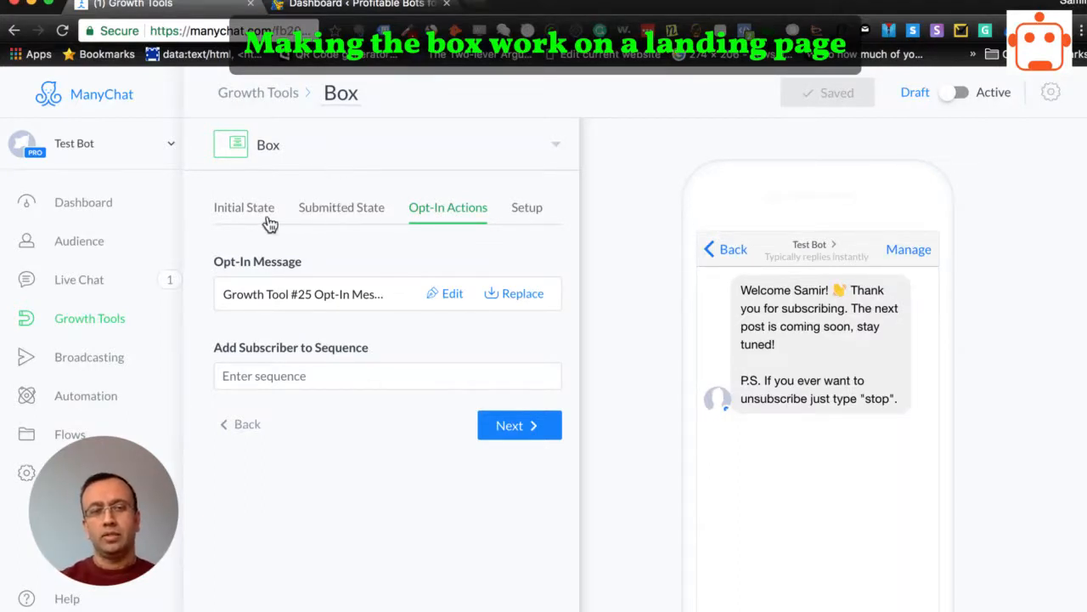
click(248, 216)
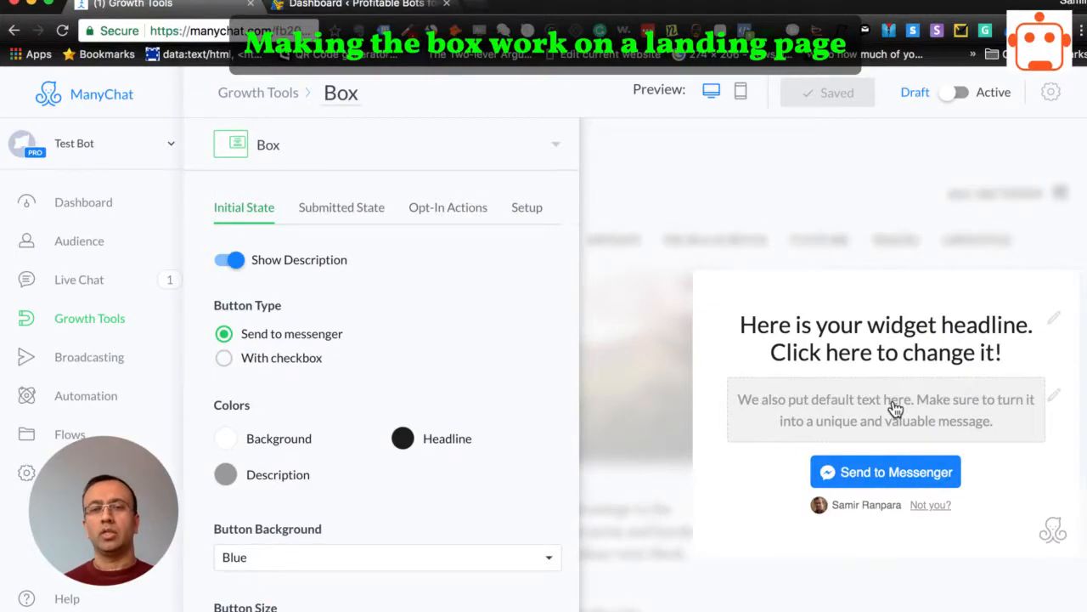
click(884, 481)
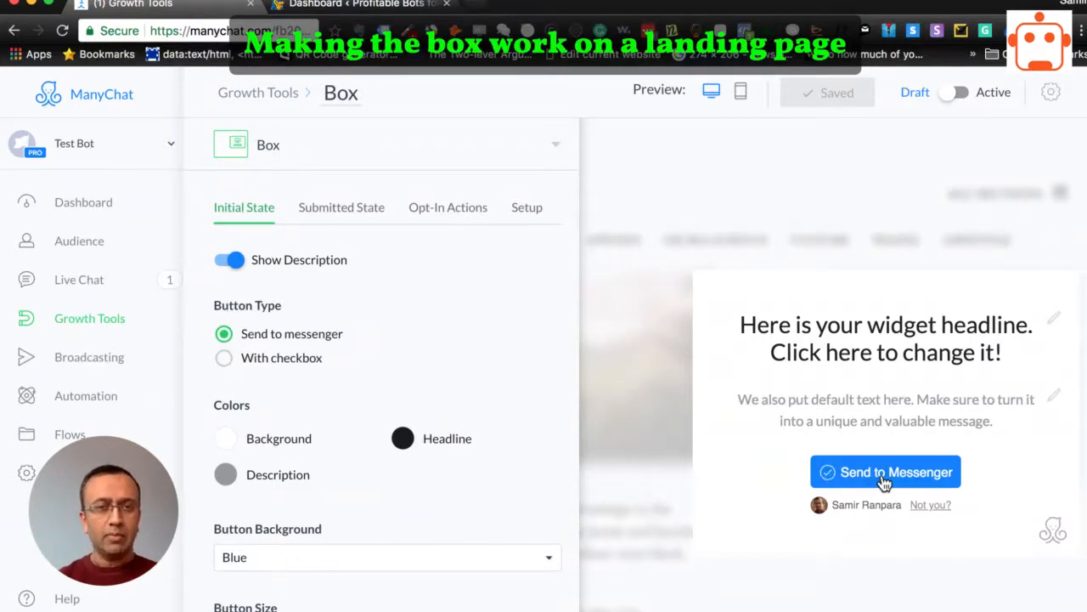
- Replace the widget's opt-in message with the existing "Overlay Dynamic Widget Opt-in Msg" flow
click(338, 212)
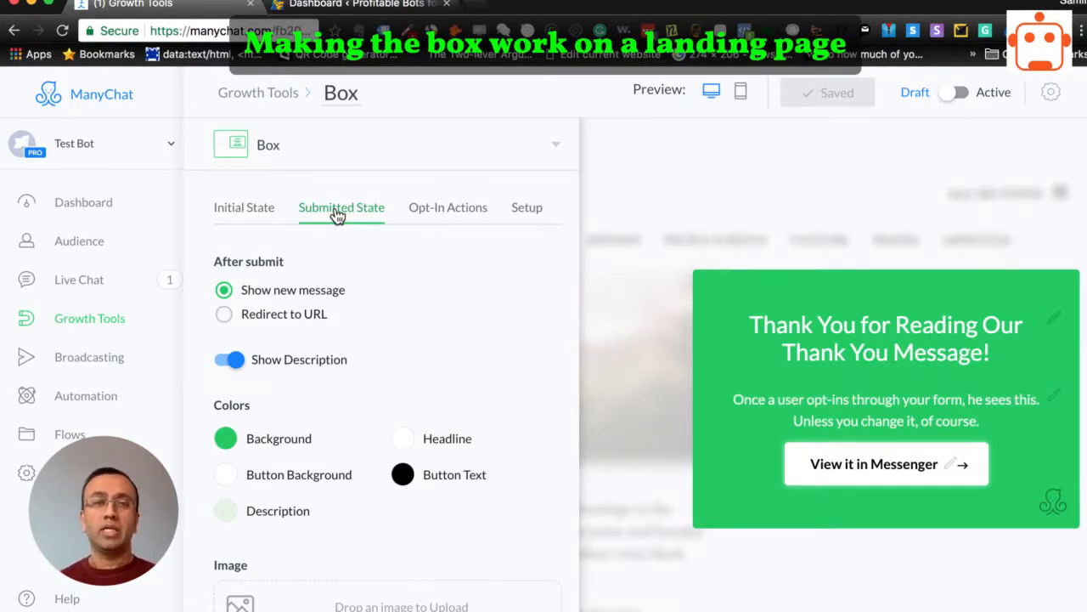
click(448, 209)
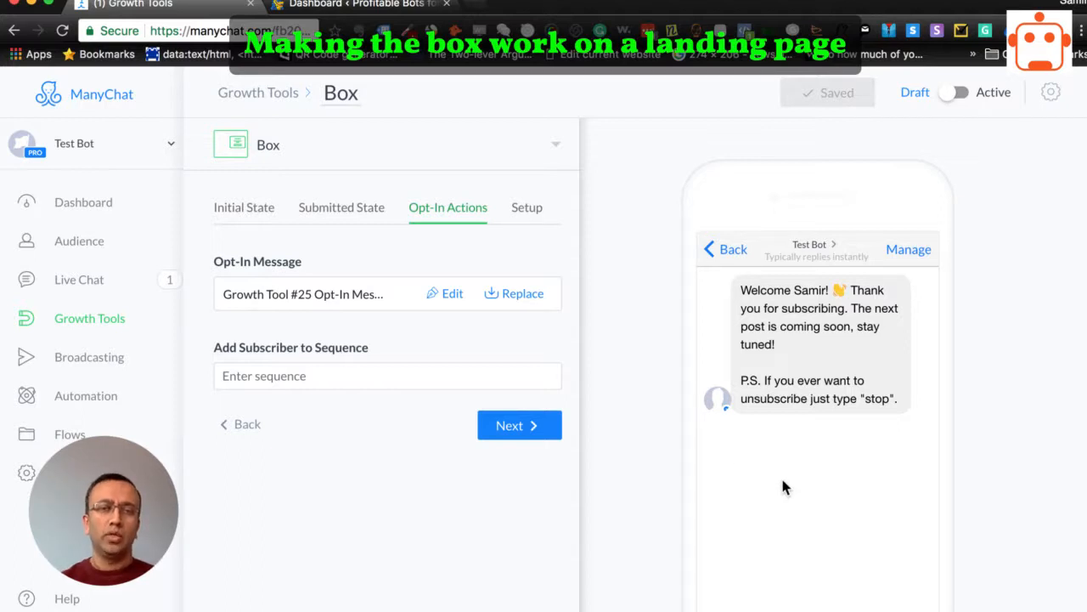
click(535, 299)
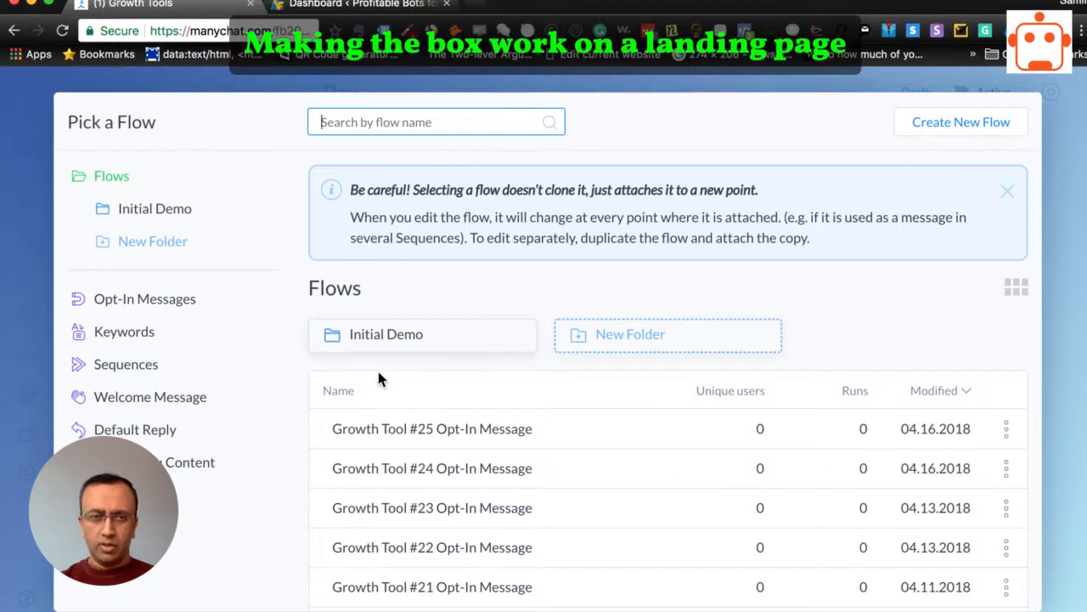
scroll(402, 515, down, 6)
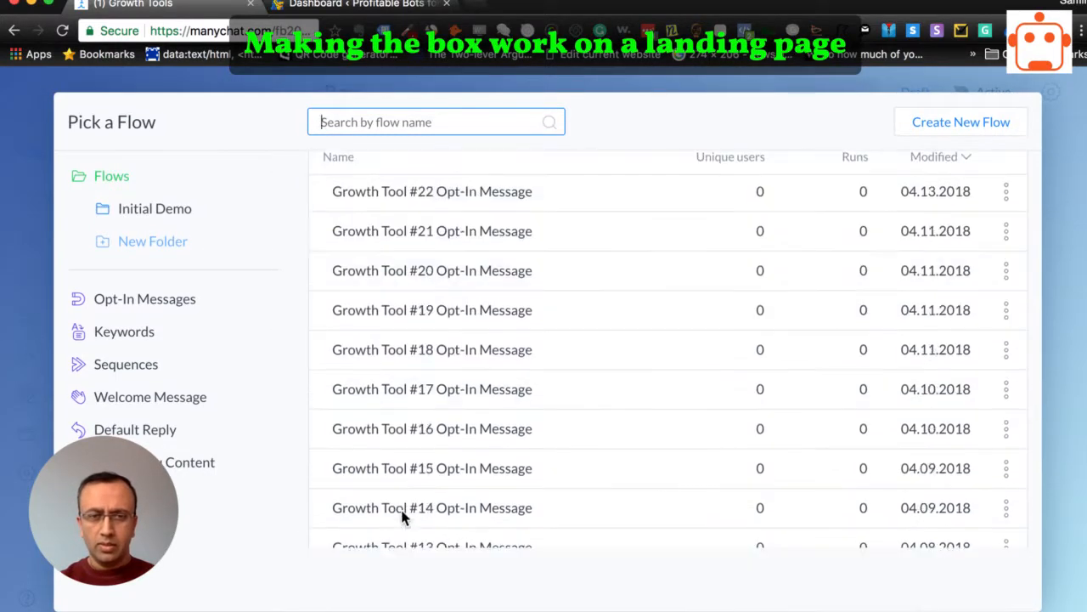
scroll(402, 518, down, 3)
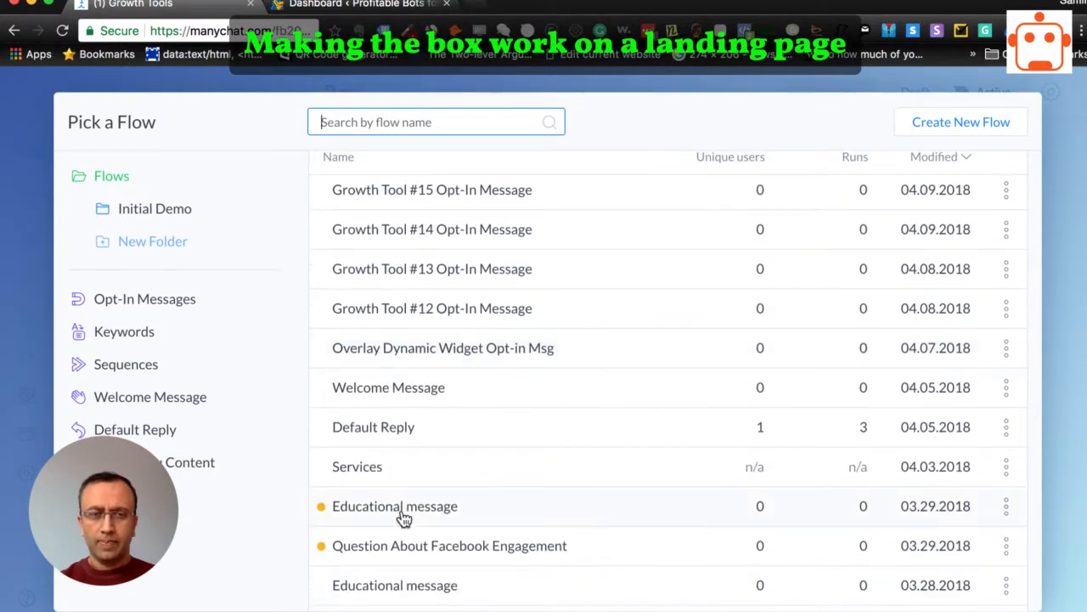
click(404, 361)
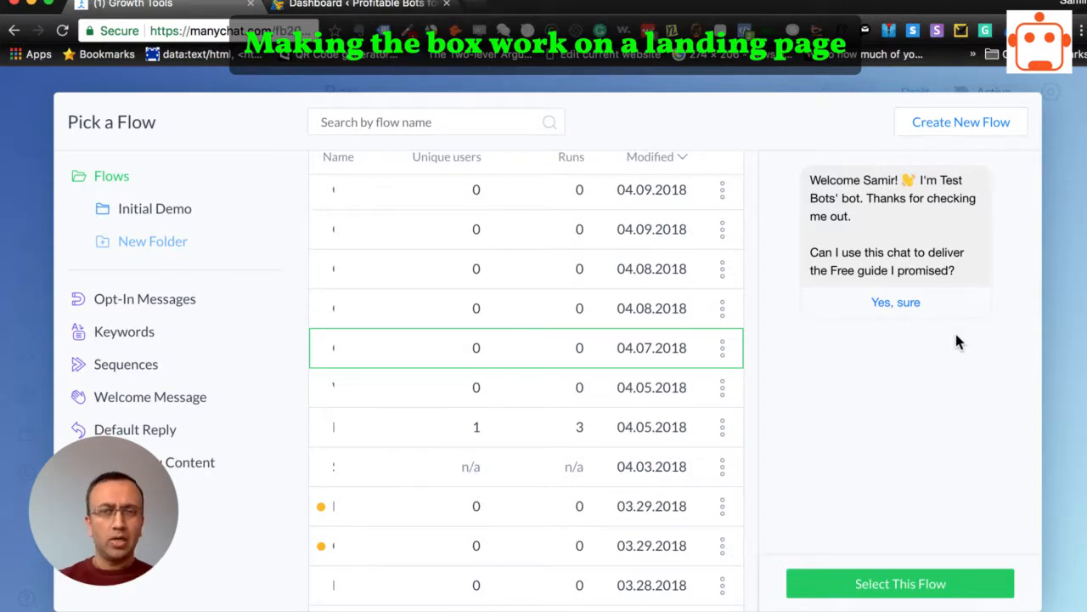
click(891, 587)
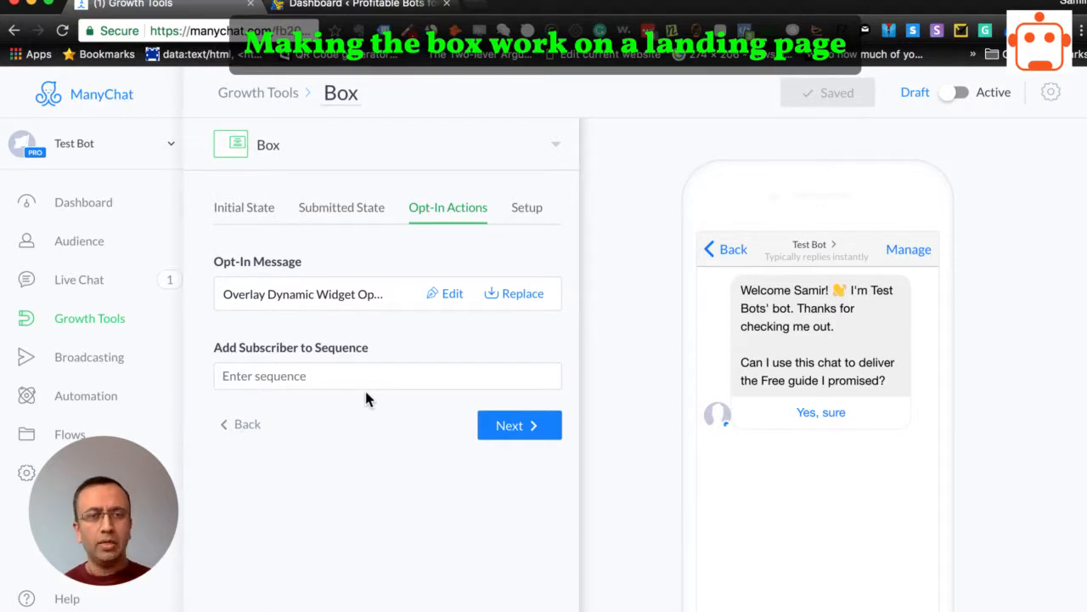
- Go to the widget's setup, check the authorized websites and copy the ManyChat JavaScript snippet
click(510, 422)
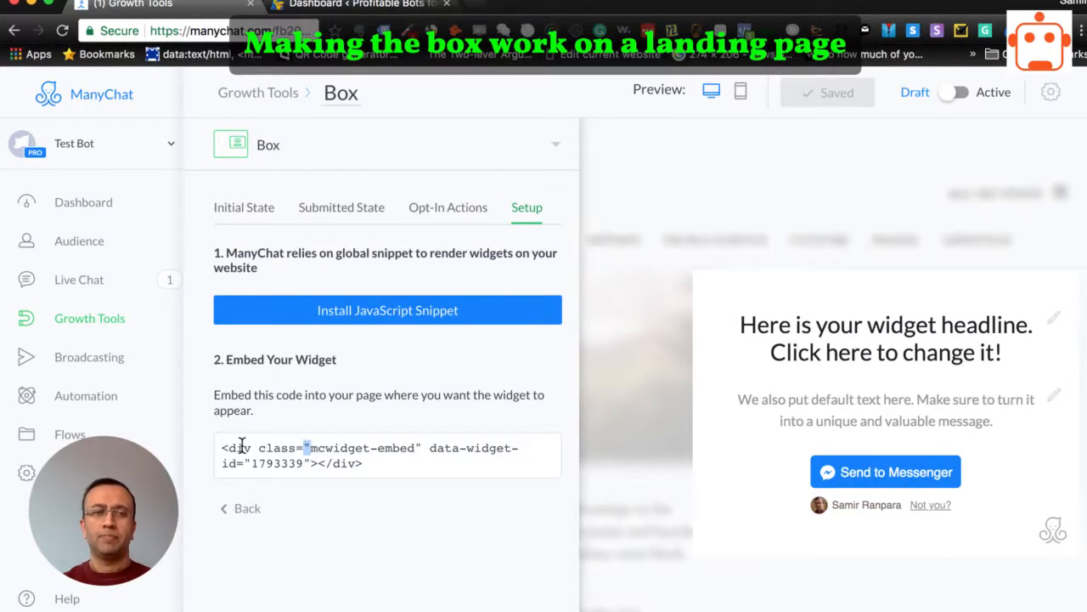
click(378, 312)
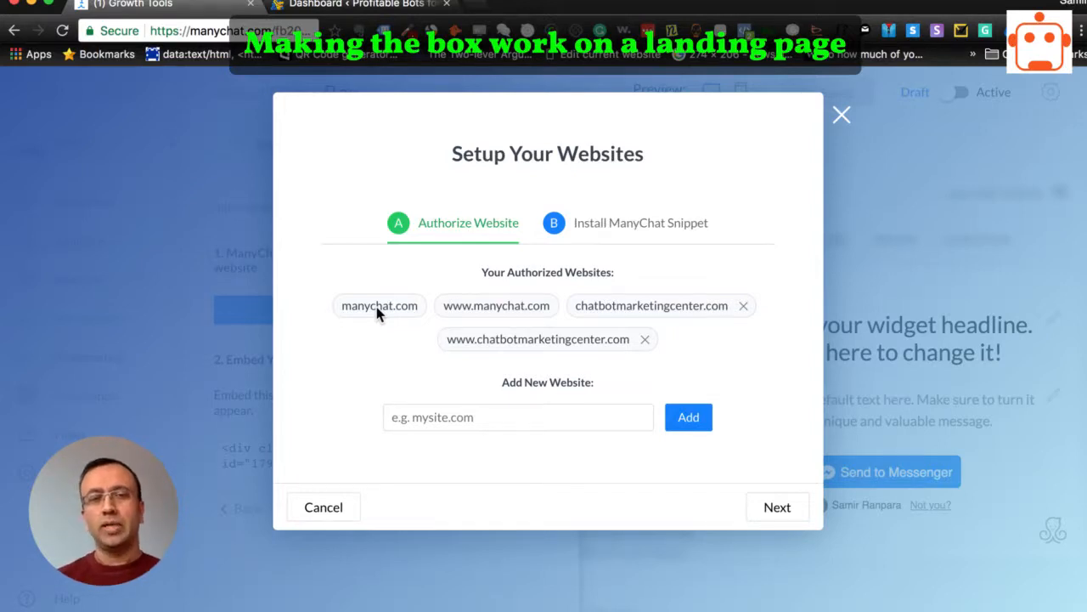
click(563, 422)
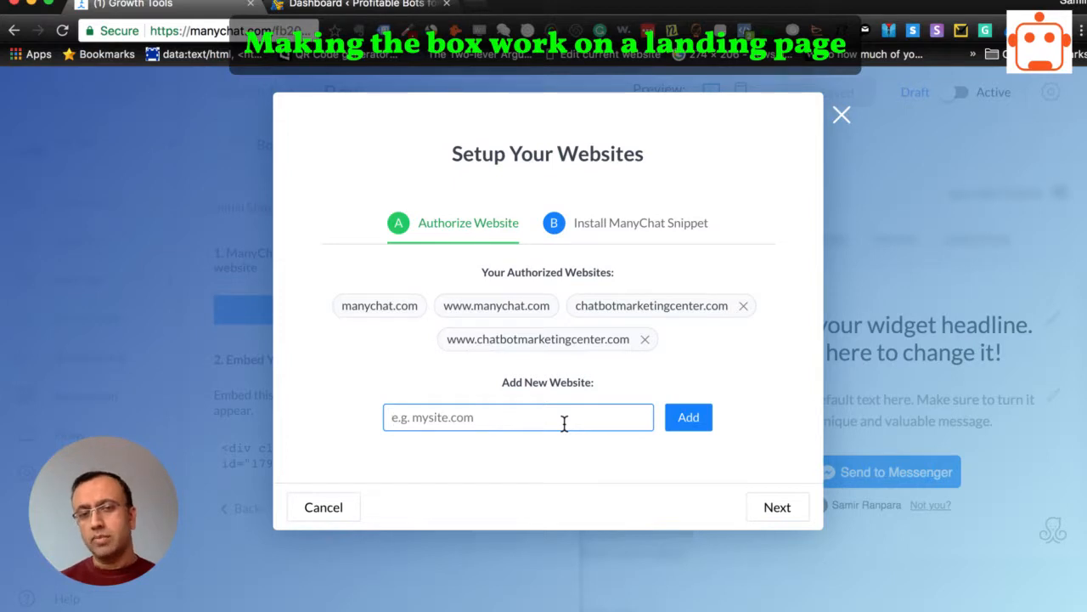
click(639, 231)
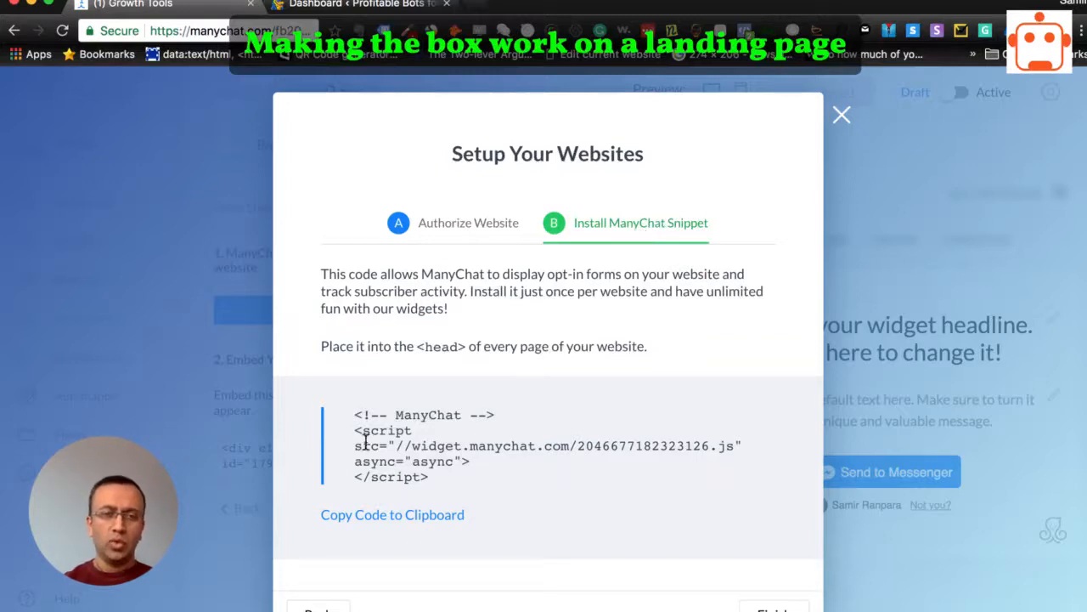
click(374, 516)
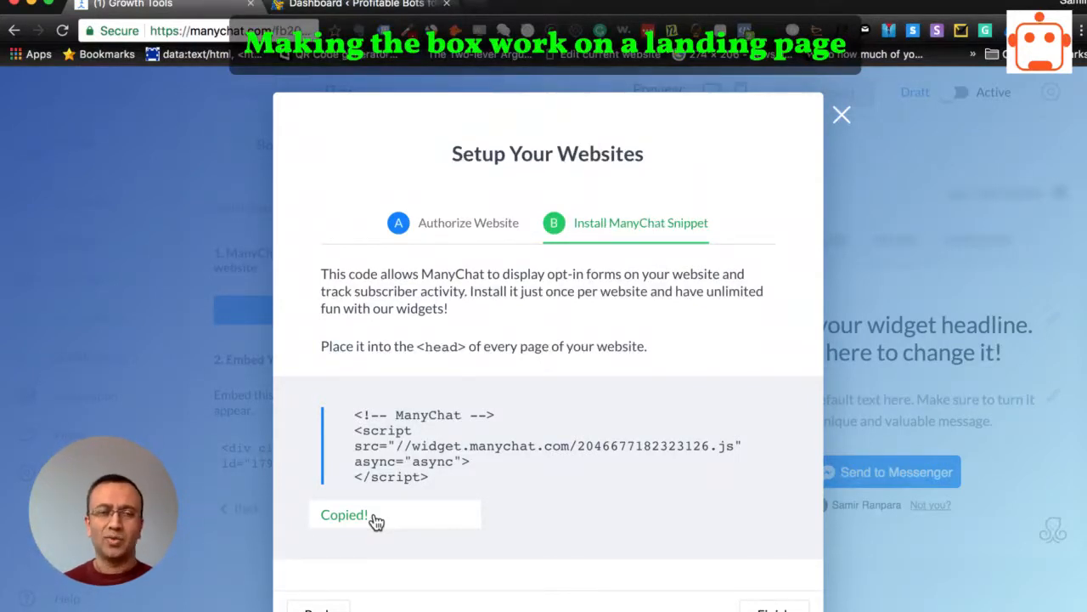
- Switch to the WordPress dashboard and open the page named "test" for editing
click(340, 7)
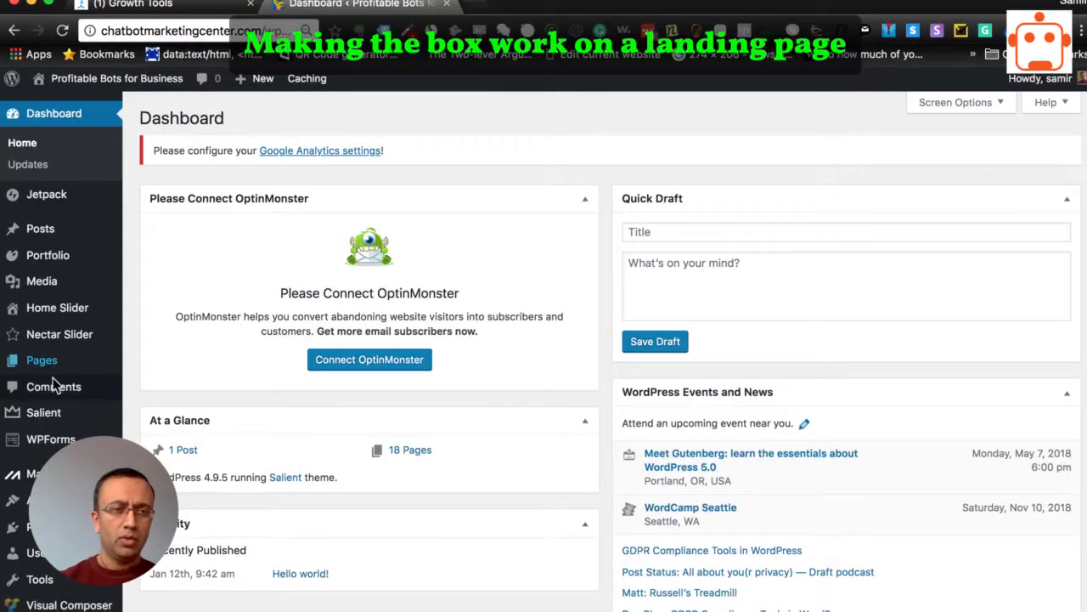
mouse_move(63, 363)
click(156, 363)
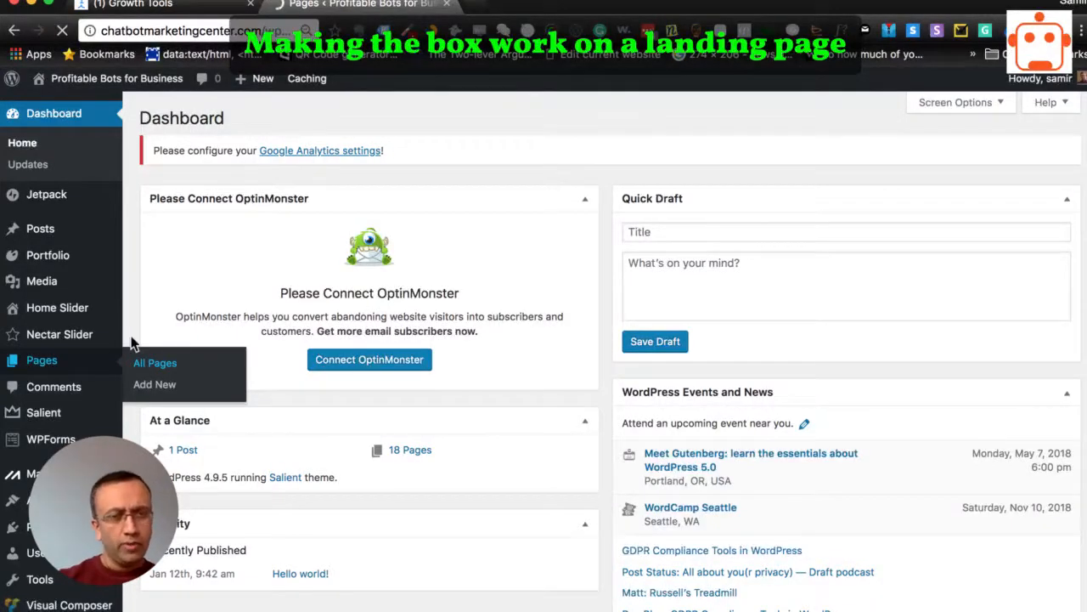
scroll(135, 408, down, 10)
scroll(136, 416, down, 3)
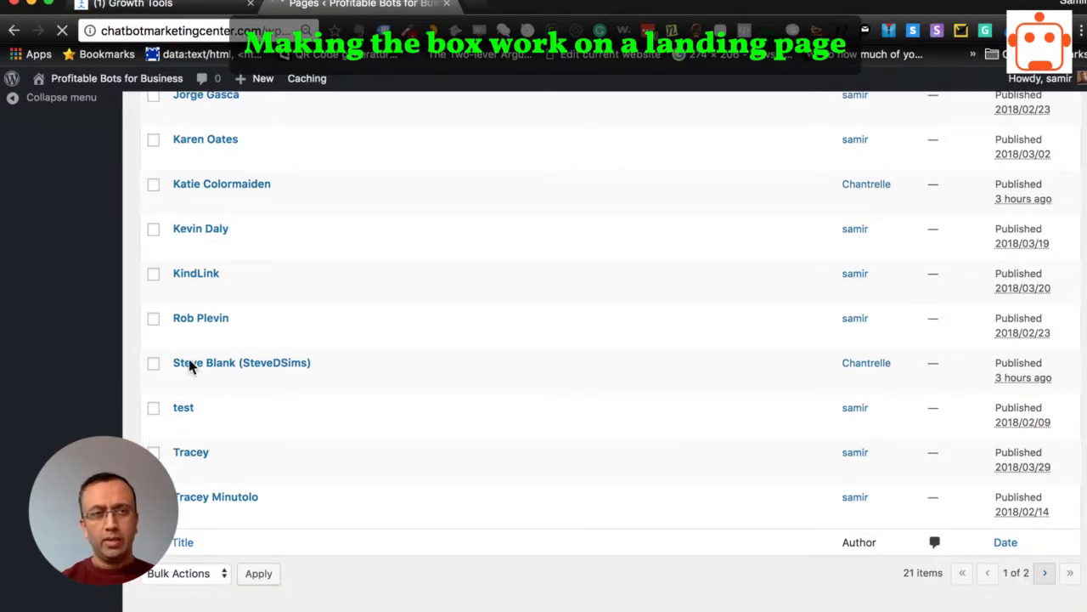
mouse_move(185, 425)
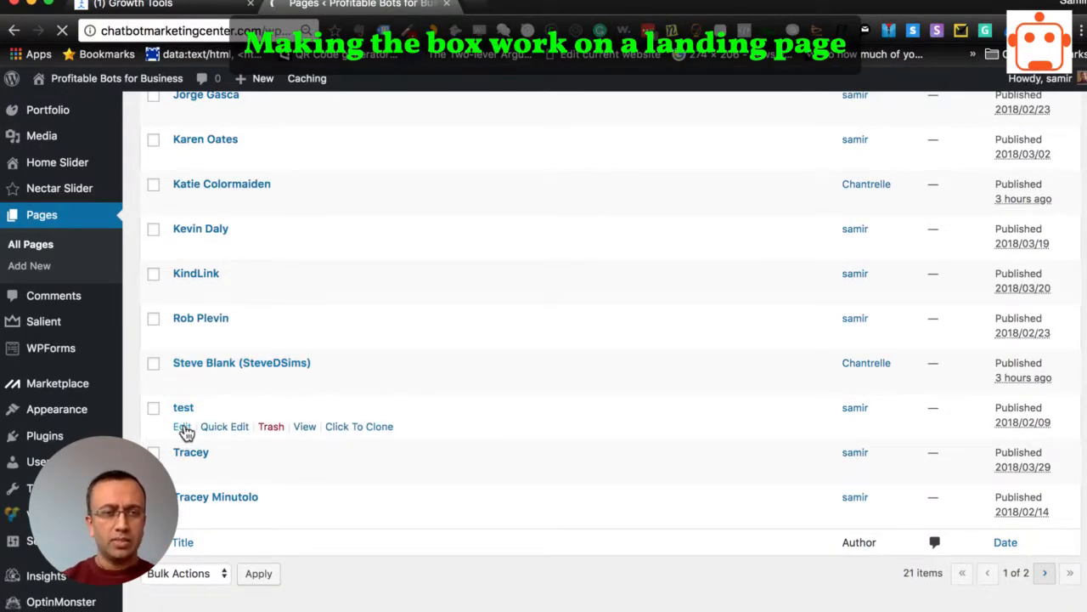
click(183, 428)
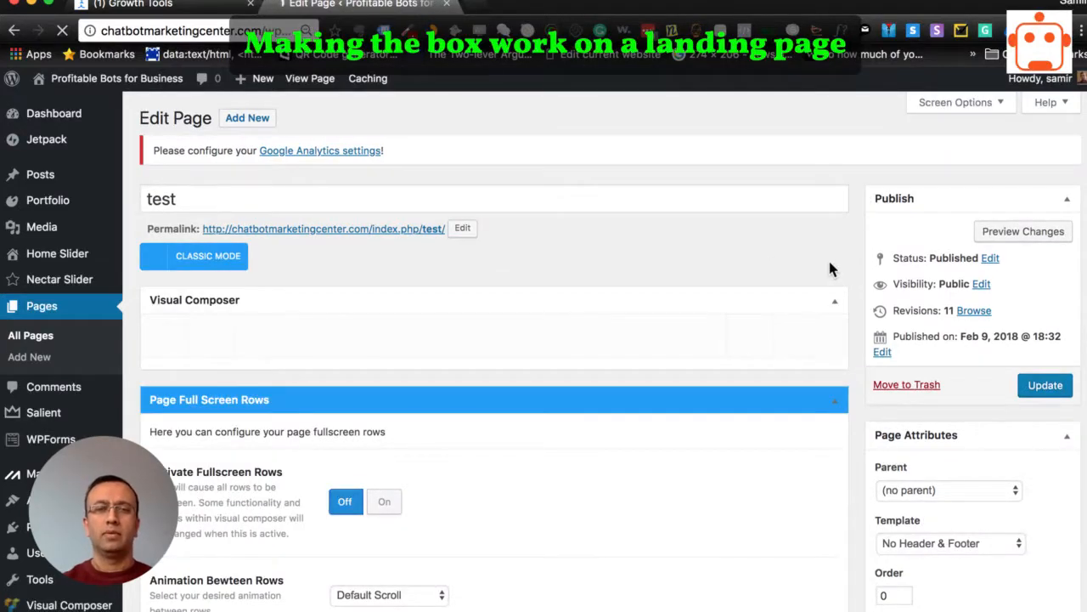
- Open the settings of the Raw HTML element below the dividers and clear its old embed code
scroll(813, 329, down, 10)
scroll(850, 203, up, 10)
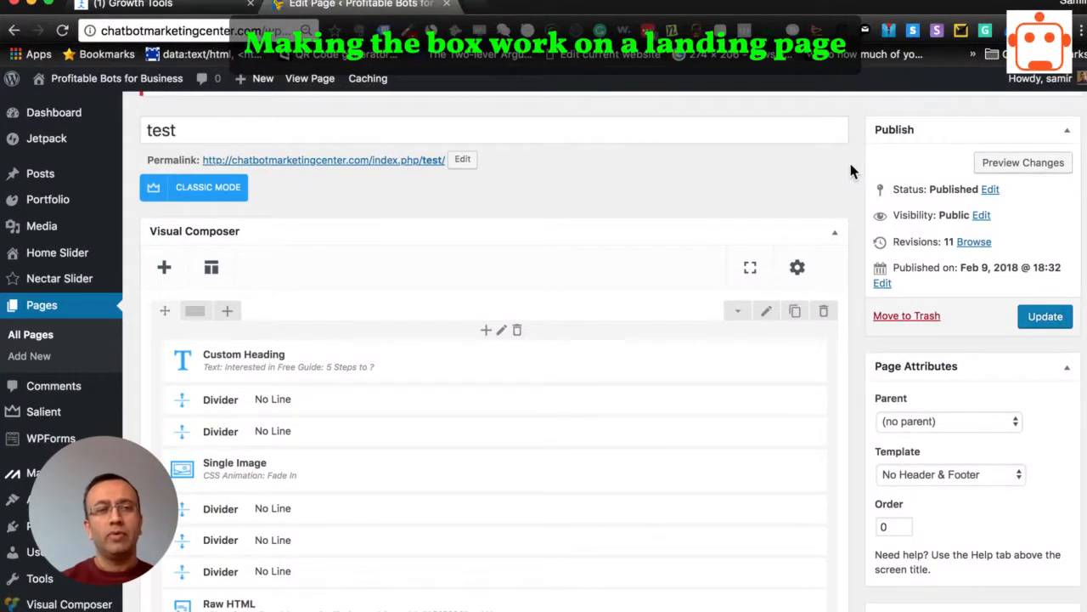
scroll(853, 321, down, 3)
scroll(851, 320, down, 10)
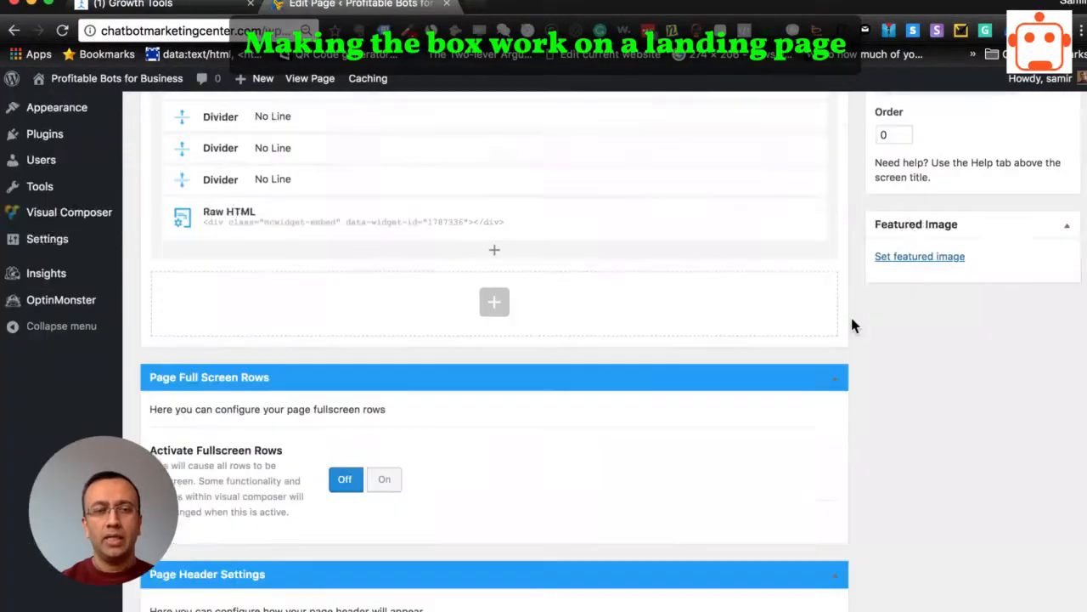
scroll(851, 319, up, 8)
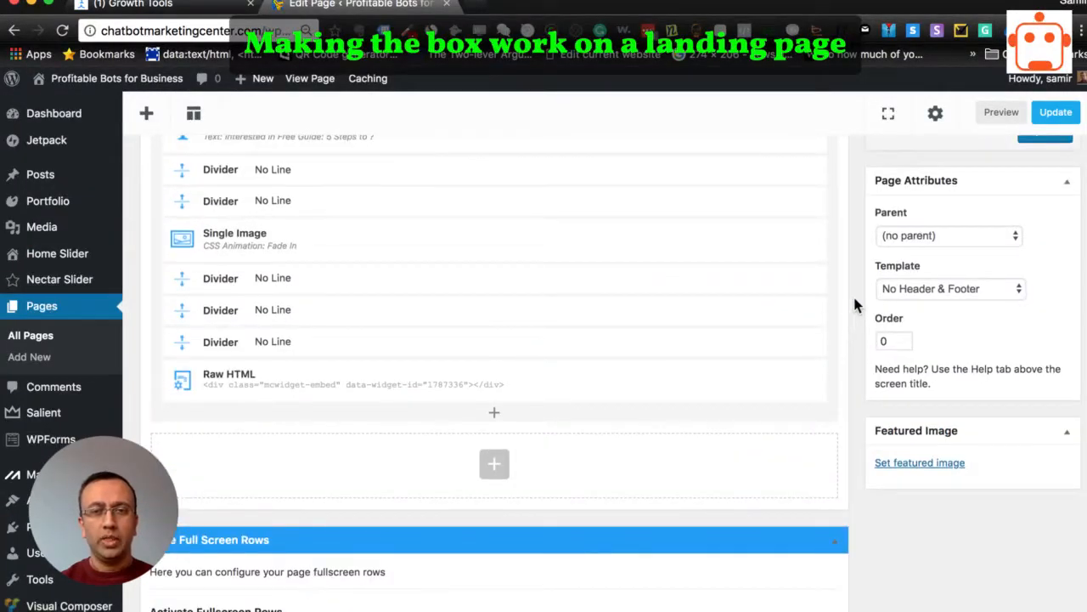
scroll(858, 267, up, 5)
scroll(857, 267, down, 1)
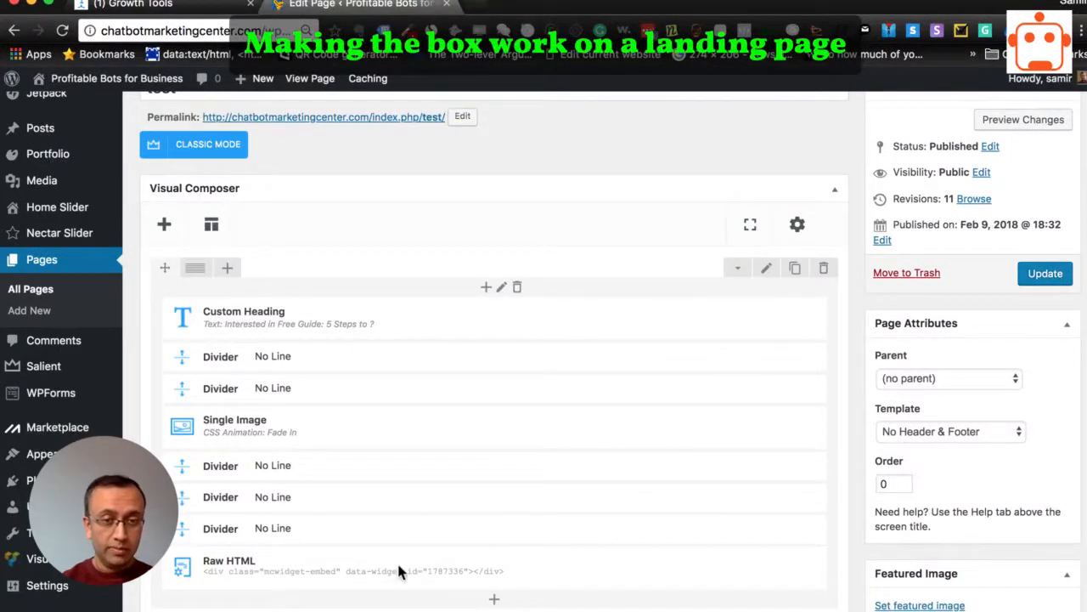
mouse_move(401, 581)
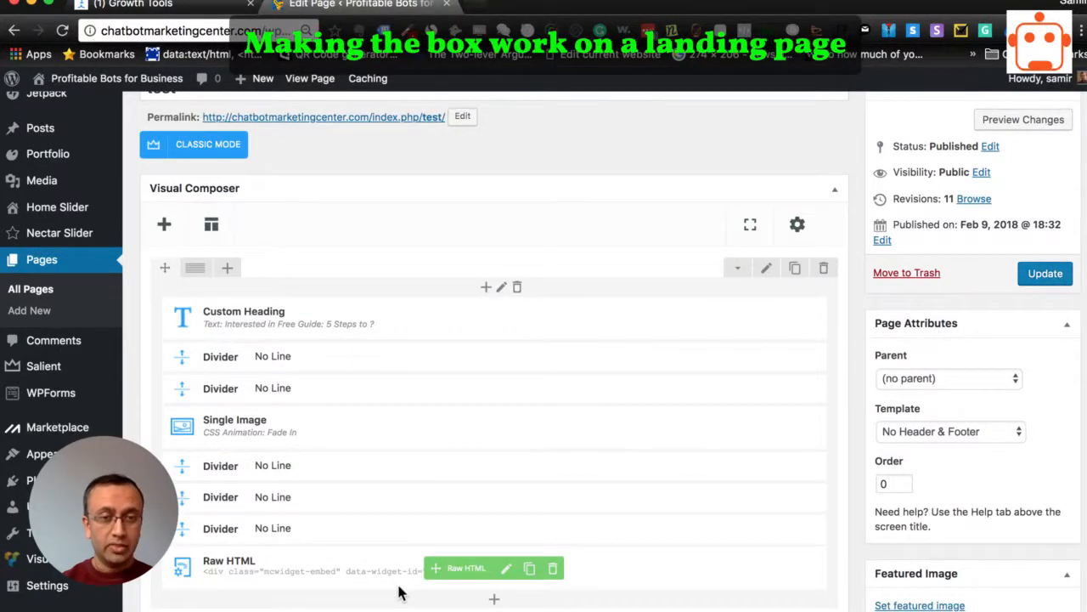
click(507, 569)
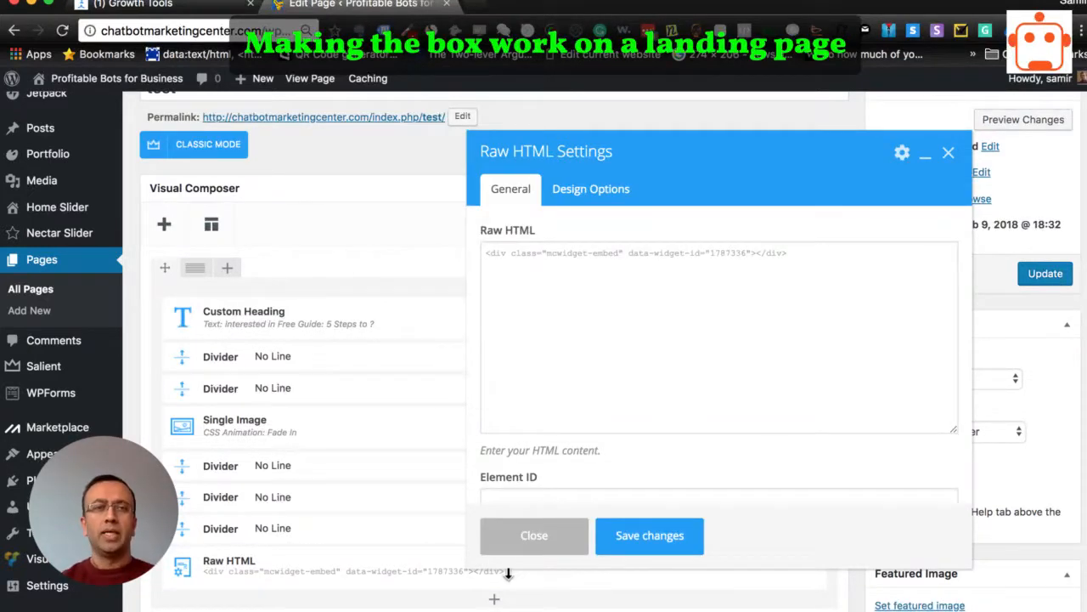
click(588, 254)
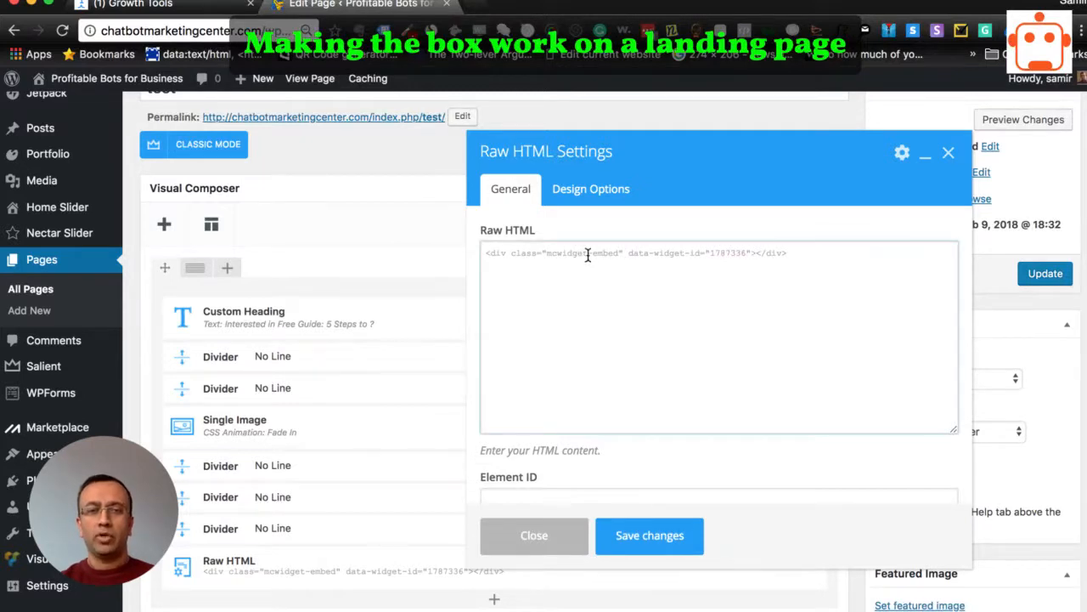
key(ctrl+a)
key(BackSpace)
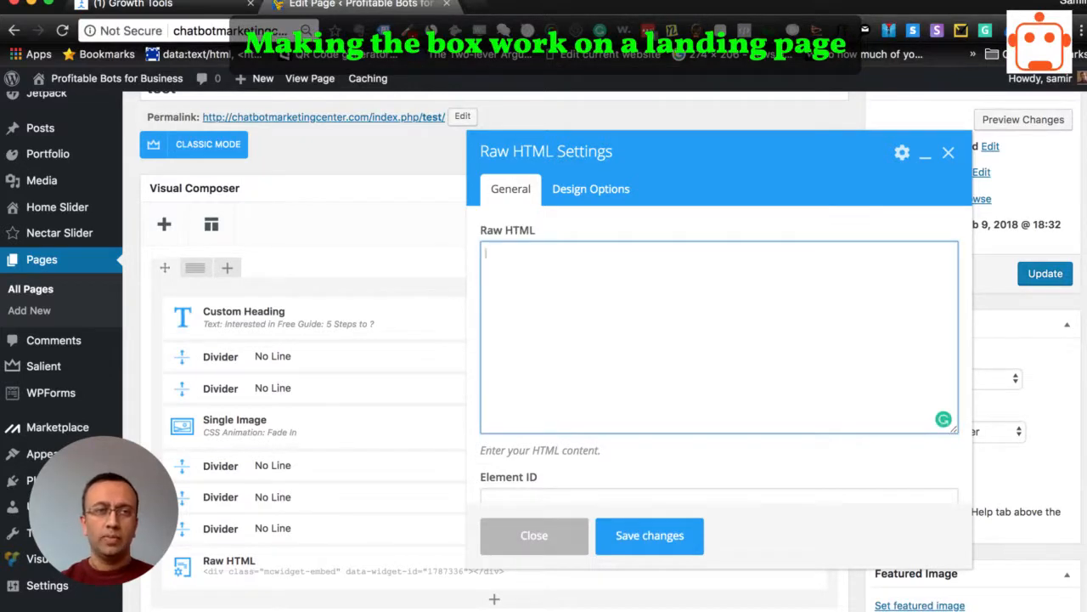
- Copy the box widget's embed code from ManyChat's setup, paste it into the WordPress Raw HTML element and save the element's changes
click(167, 4)
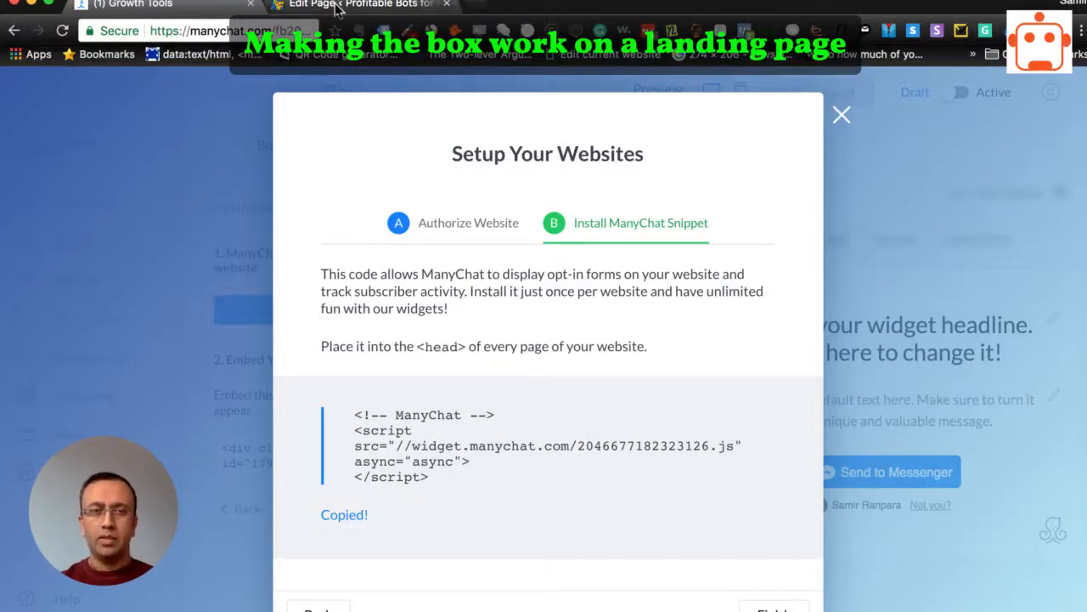
click(777, 605)
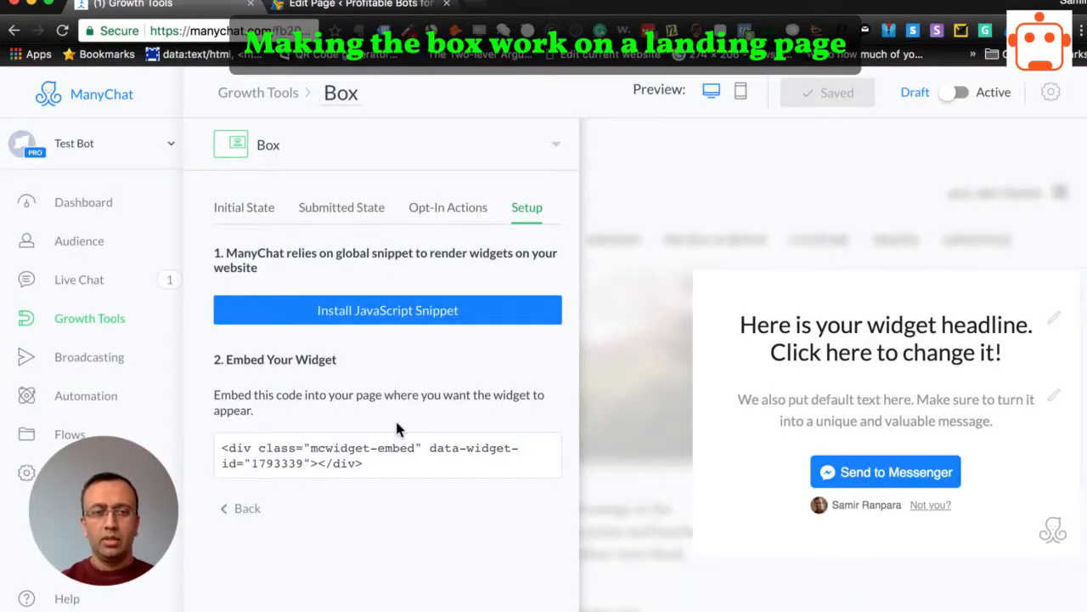
triple_click(297, 460)
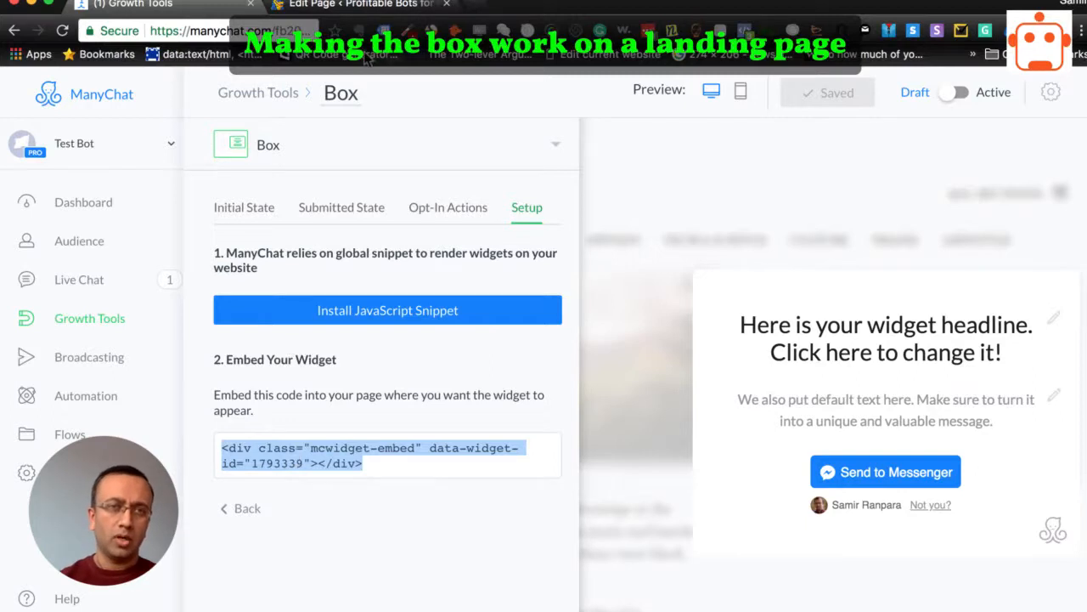
click(365, 4)
click(643, 281)
key(super+v)
click(655, 550)
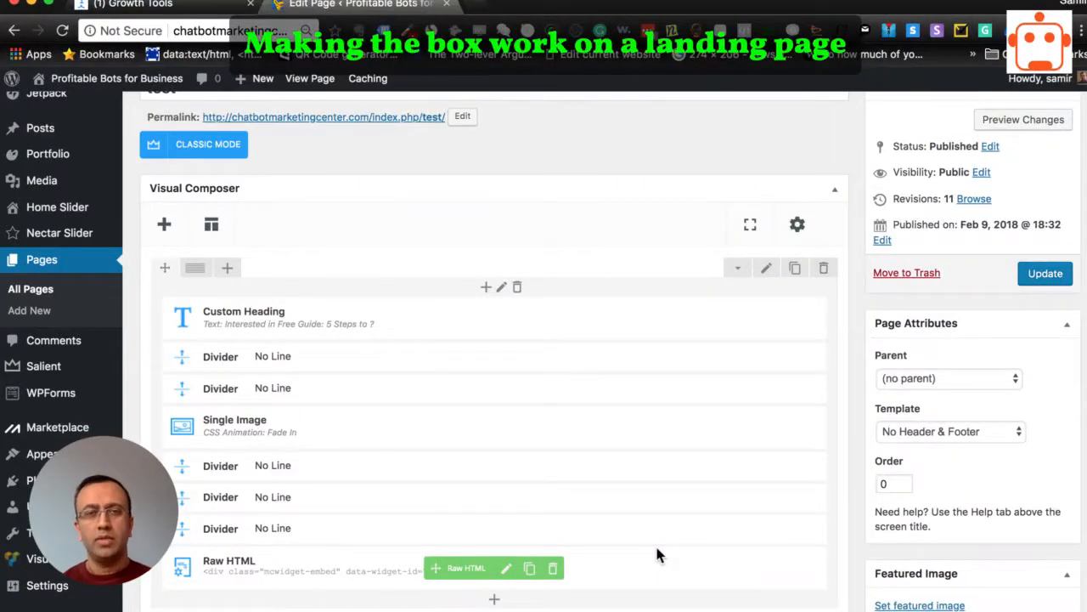
- Clear the existing ManyChat script from the head field of the page's Head & Footer Code section
scroll(661, 554, down, 20)
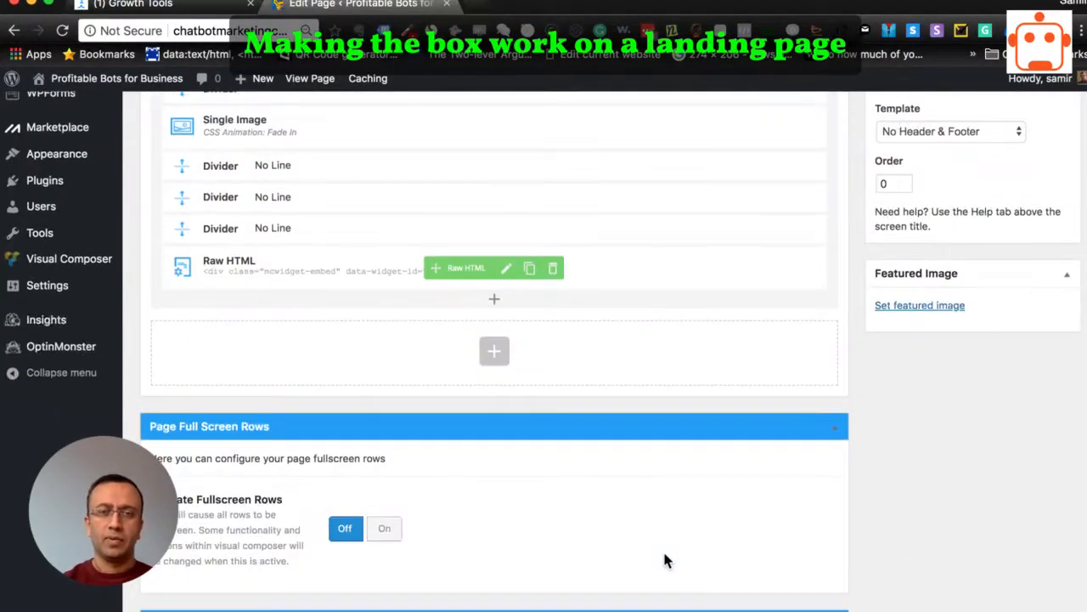
scroll(666, 559, down, 3)
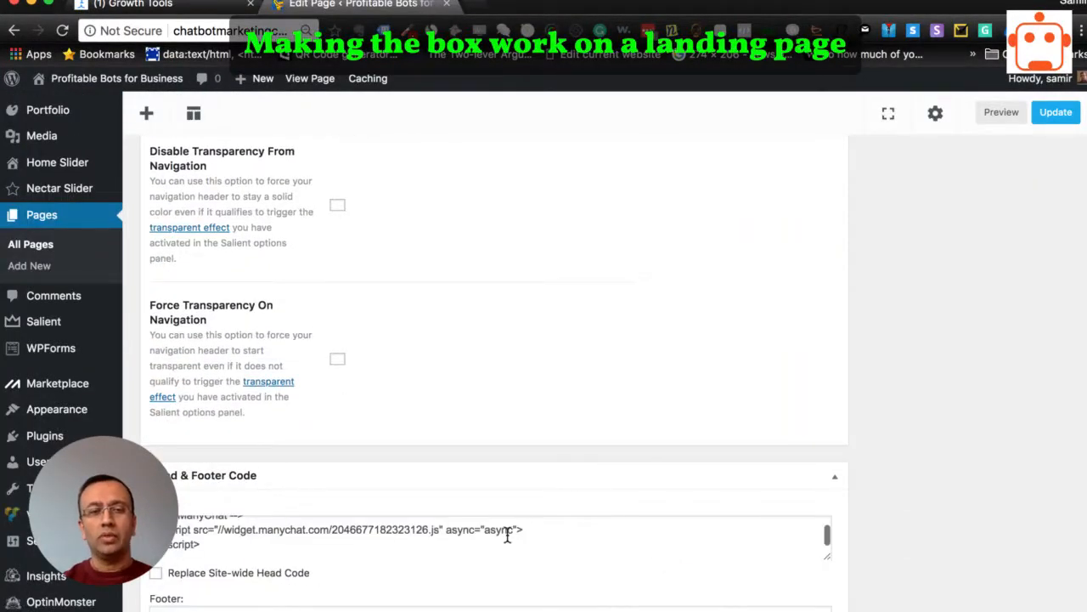
scroll(507, 532, up, 1)
click(193, 541)
key(super+a)
key(BackSpace)
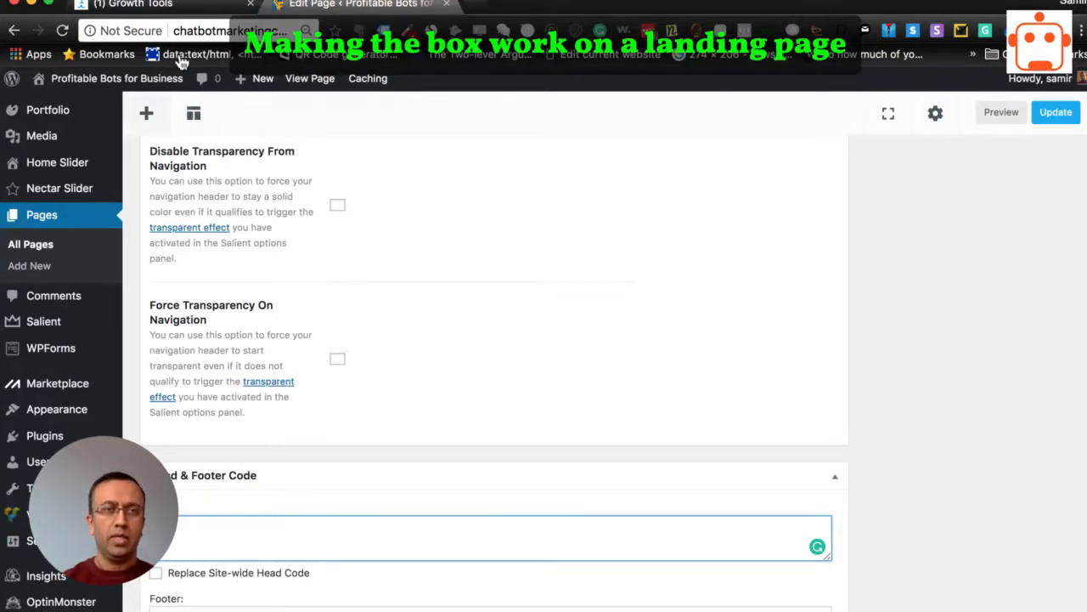
- Switch back to ManyChat and copy the global JavaScript snippet for the website's head from the widget's setup
click(191, 9)
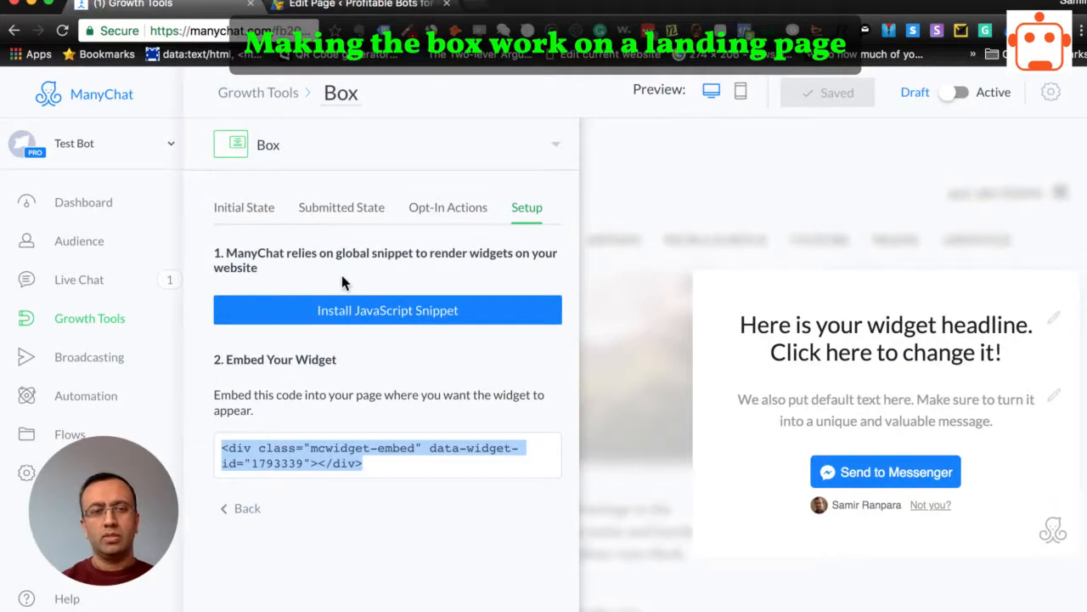
click(349, 308)
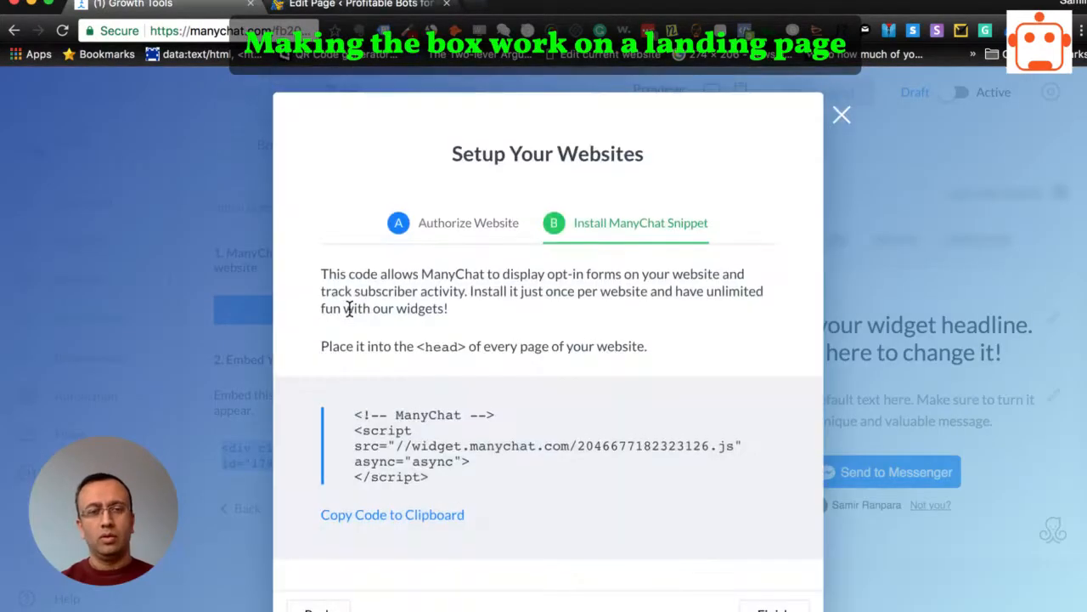
click(380, 518)
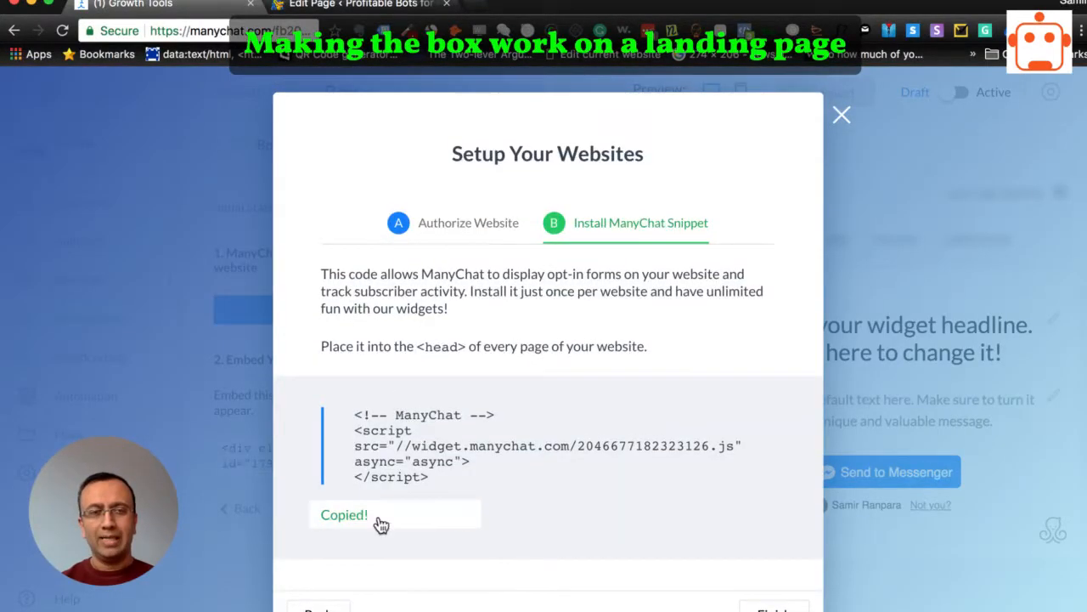
- Paste the ManyChat snippet into the head code field of the WordPress test page, update the page and view it
click(357, 5)
key(super+v)
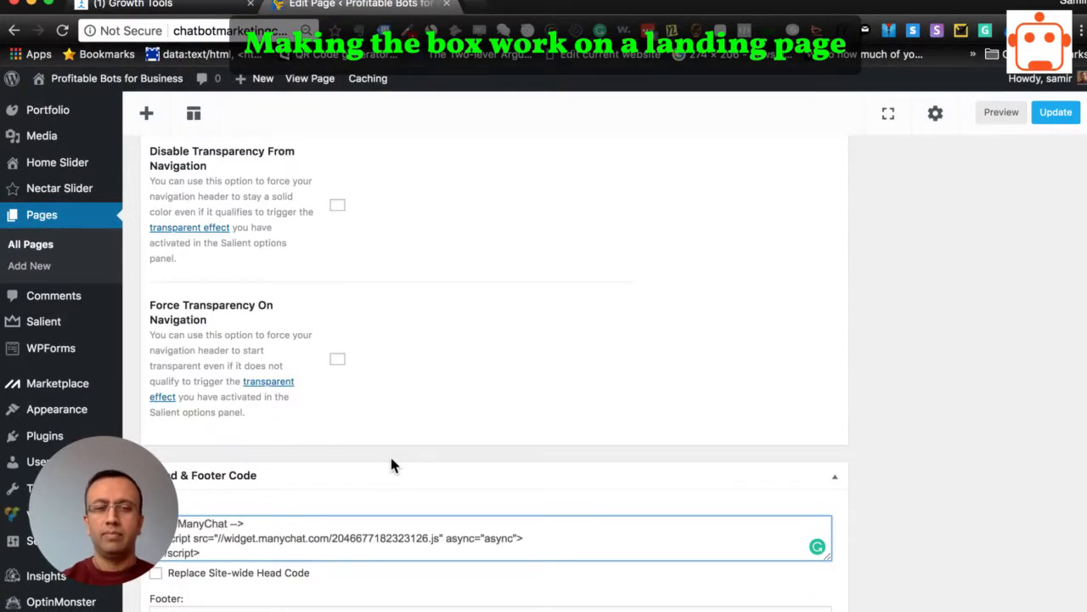
click(1055, 120)
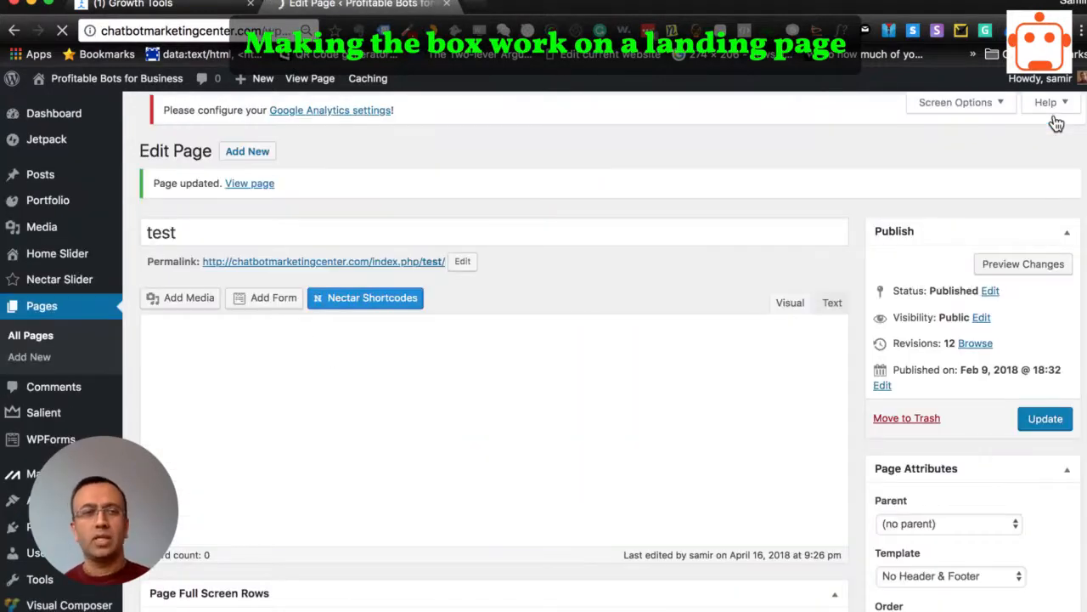
click(251, 185)
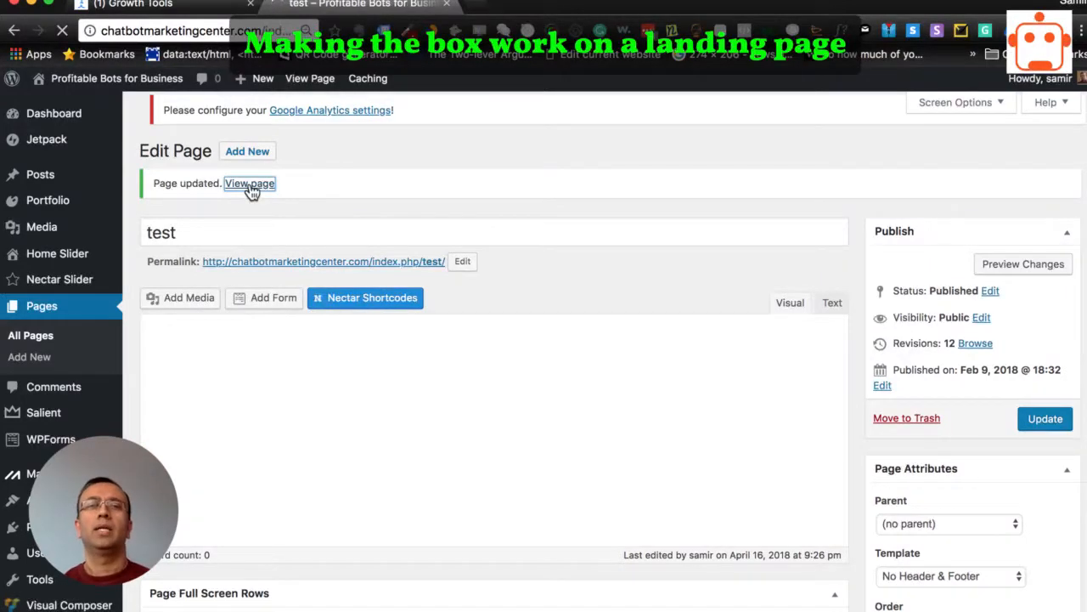
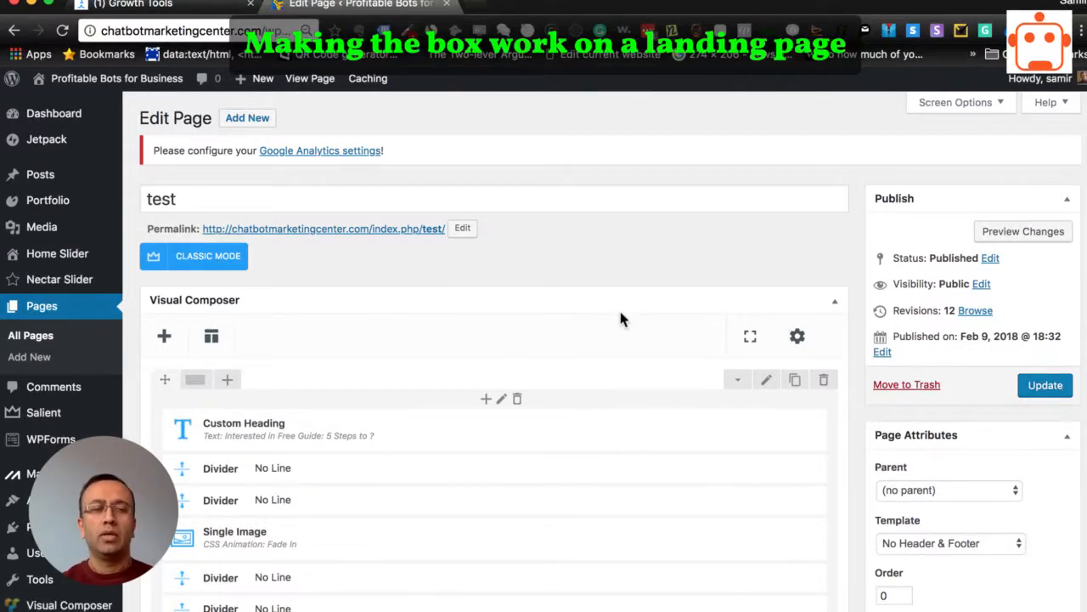
- Examine the Raw HTML element's embed code and its design options for positioning the box, and close the settings without changes
scroll(621, 313, down, 5)
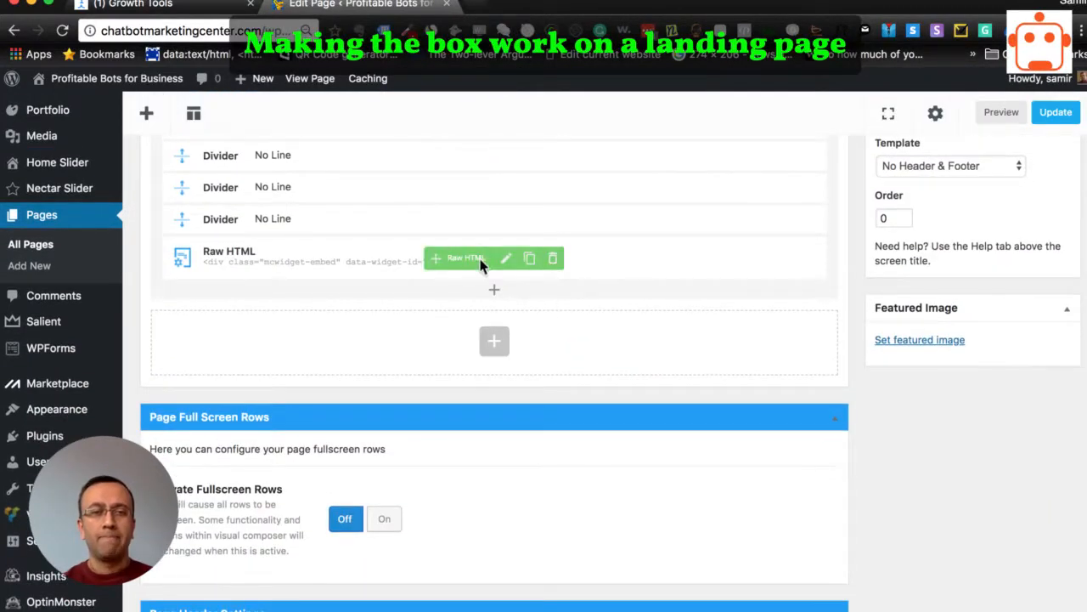
click(506, 259)
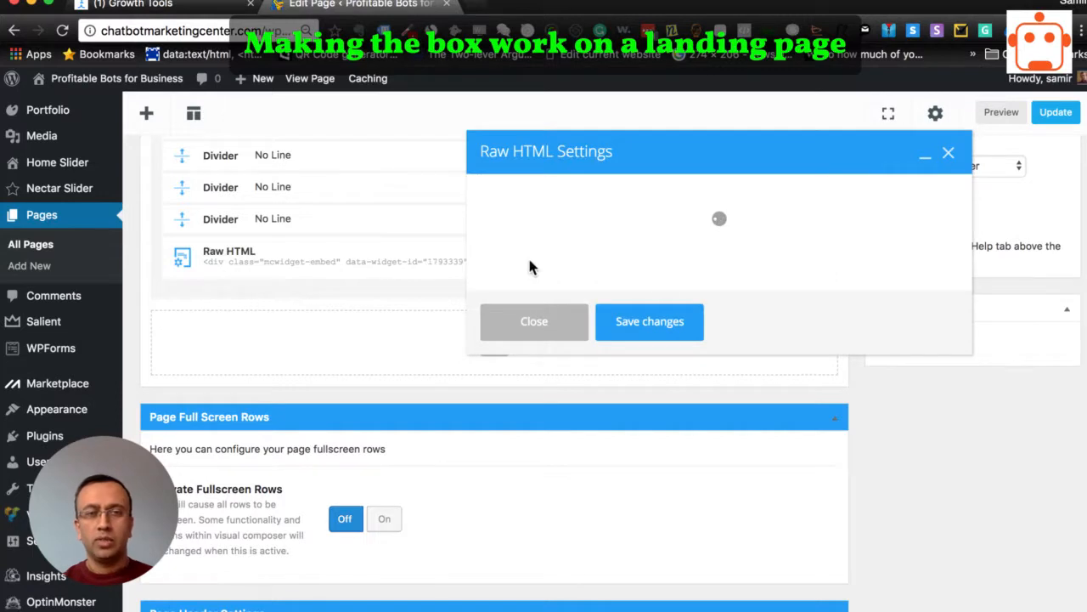
scroll(638, 353, down, 5)
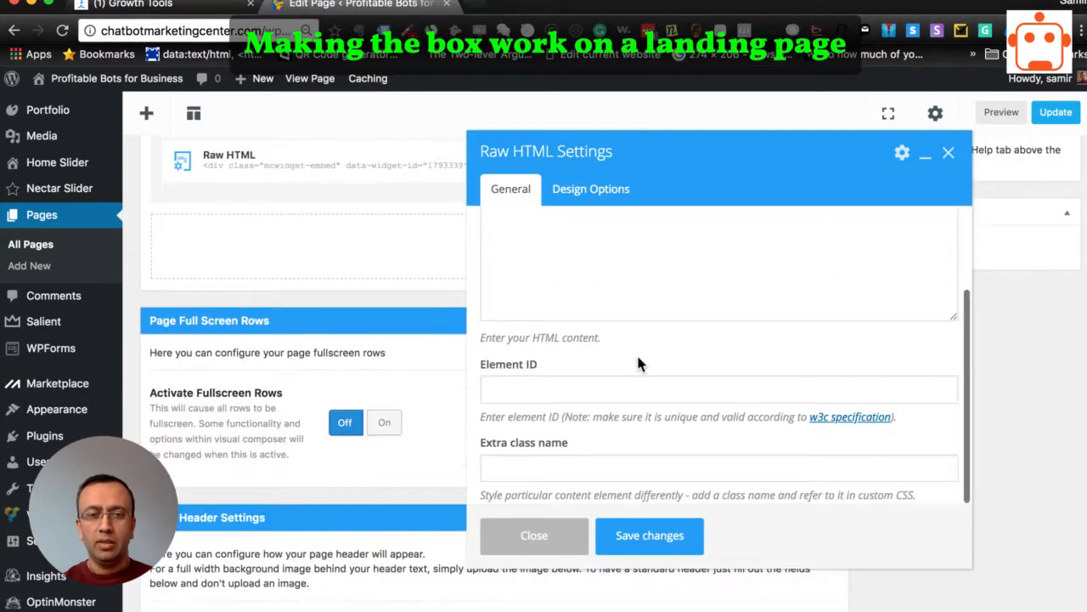
scroll(638, 313, up, 2)
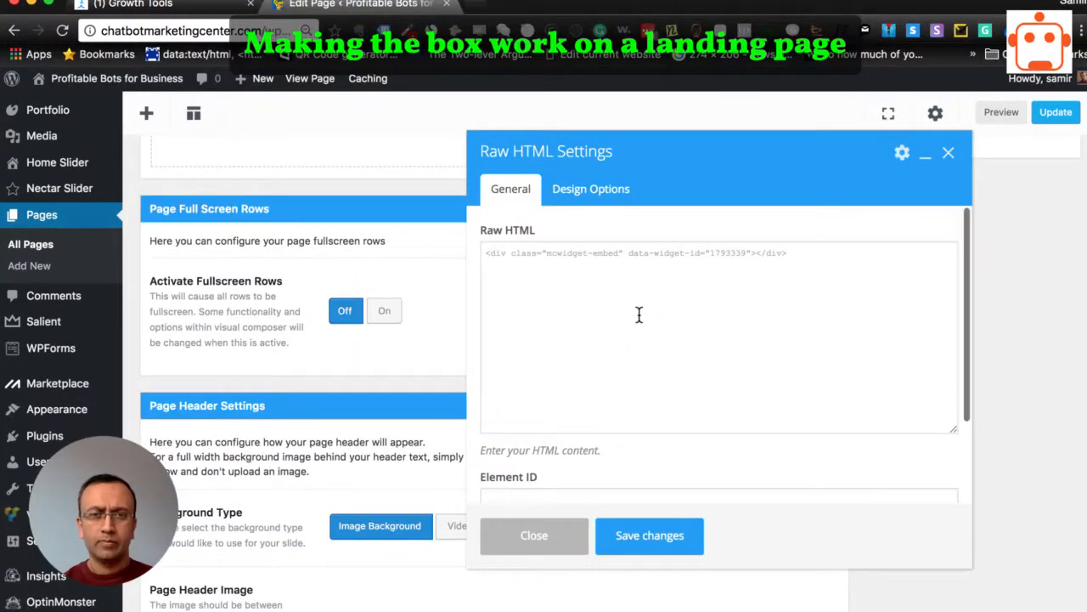
scroll(416, 276, up, 4)
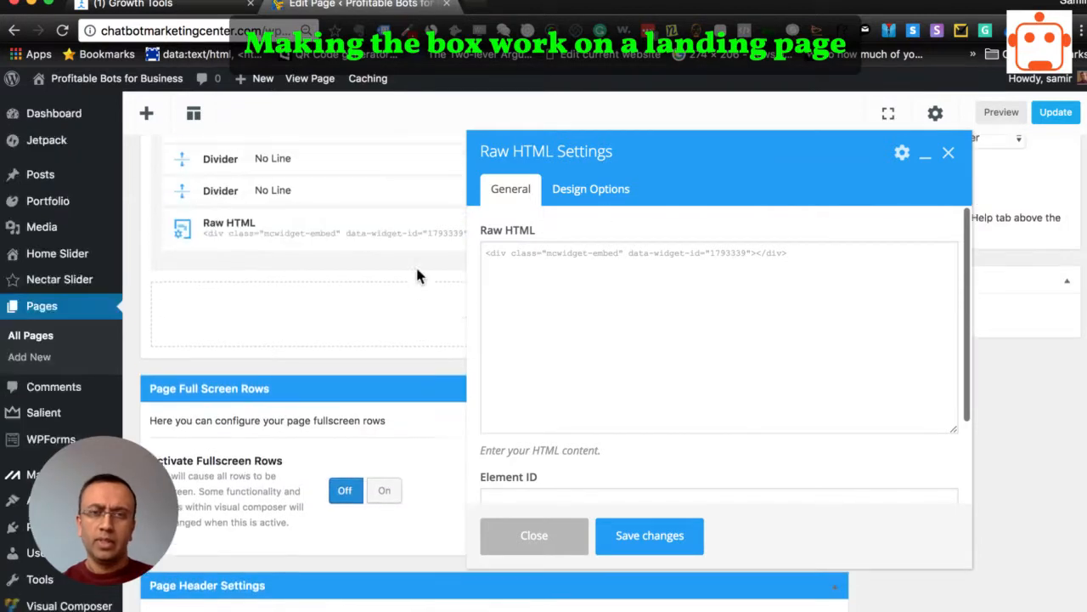
click(592, 188)
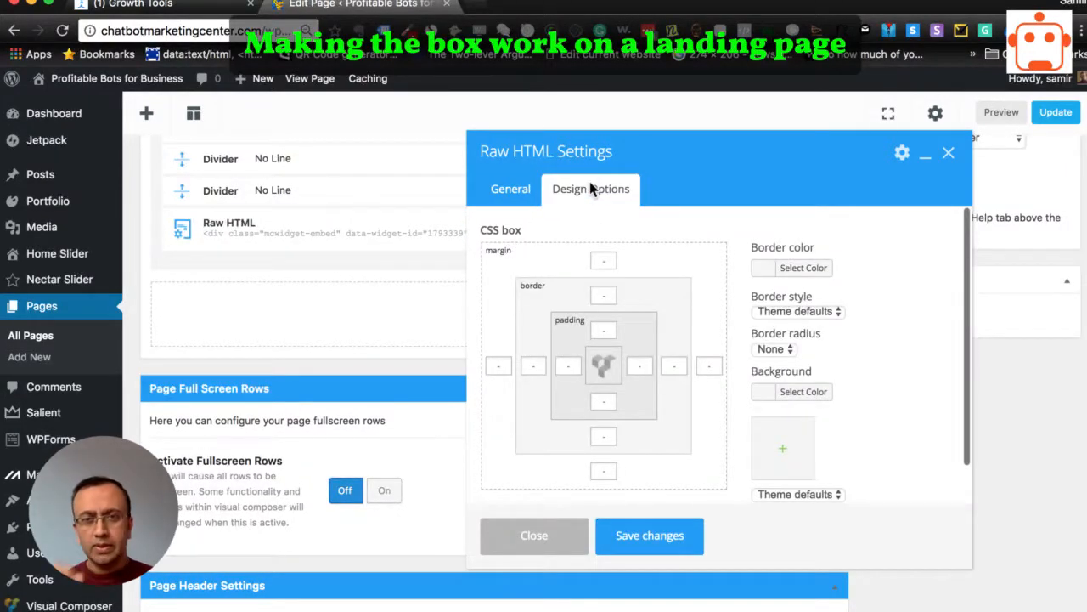
scroll(850, 439, down, 1)
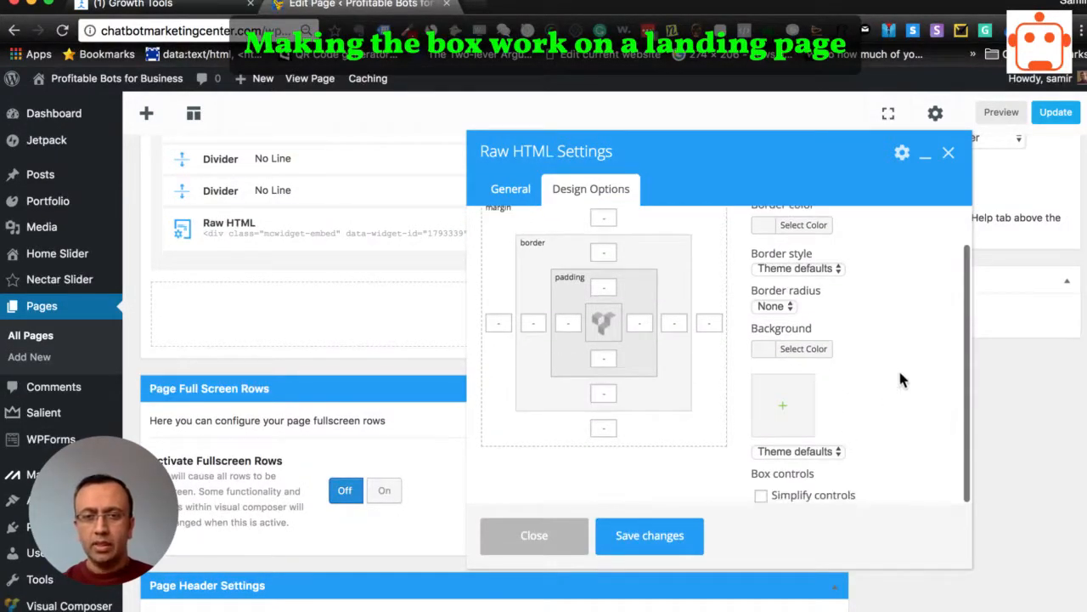
scroll(858, 348, up, 1)
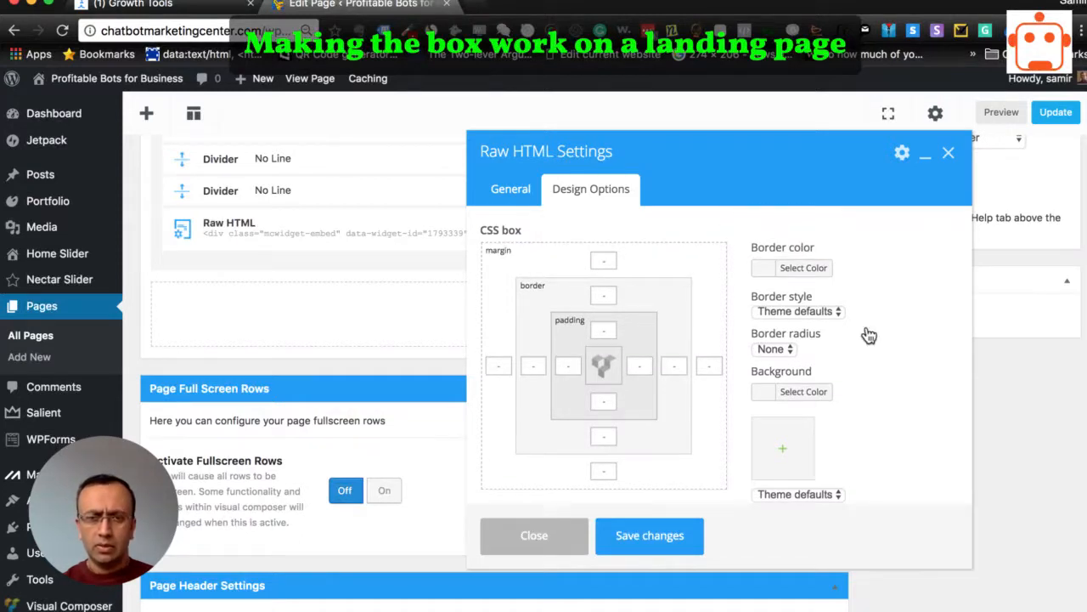
scroll(879, 323, down, 1)
scroll(880, 325, up, 1)
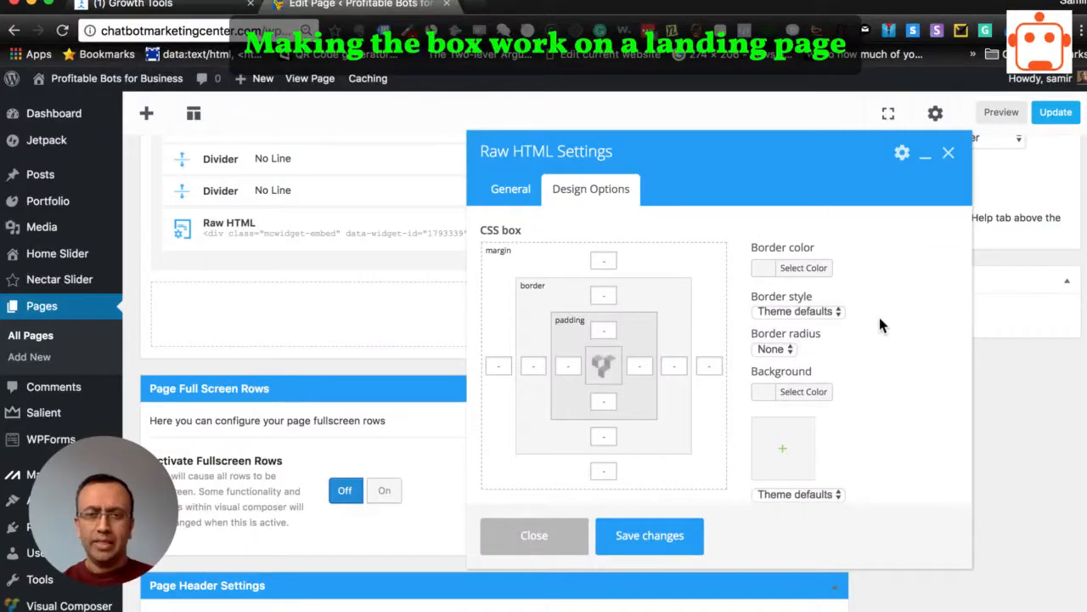
click(541, 536)
scroll(623, 452, up, 4)
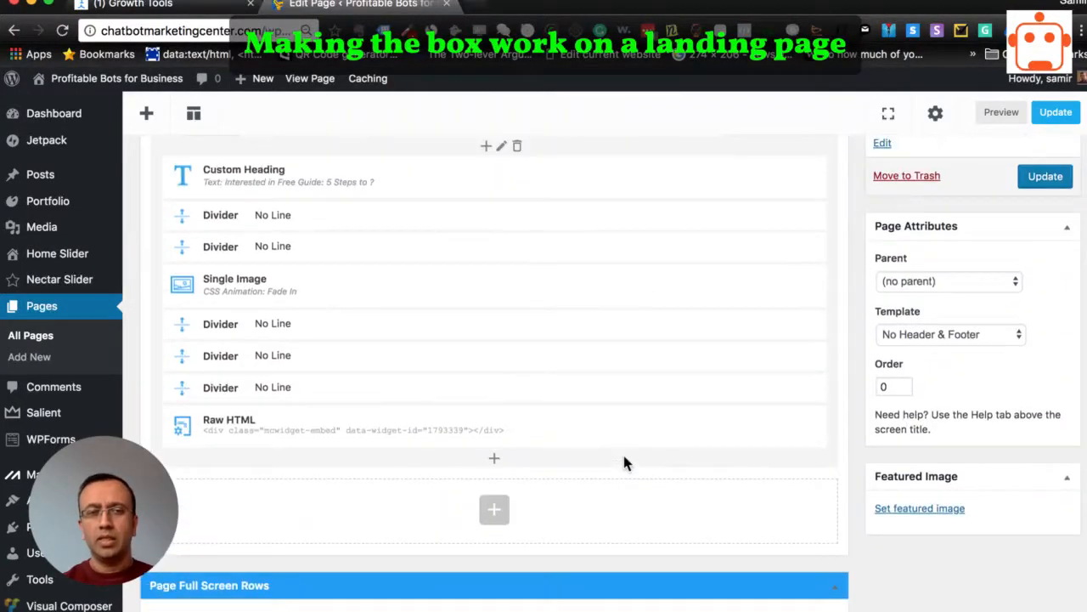
scroll(629, 417, down, 3)
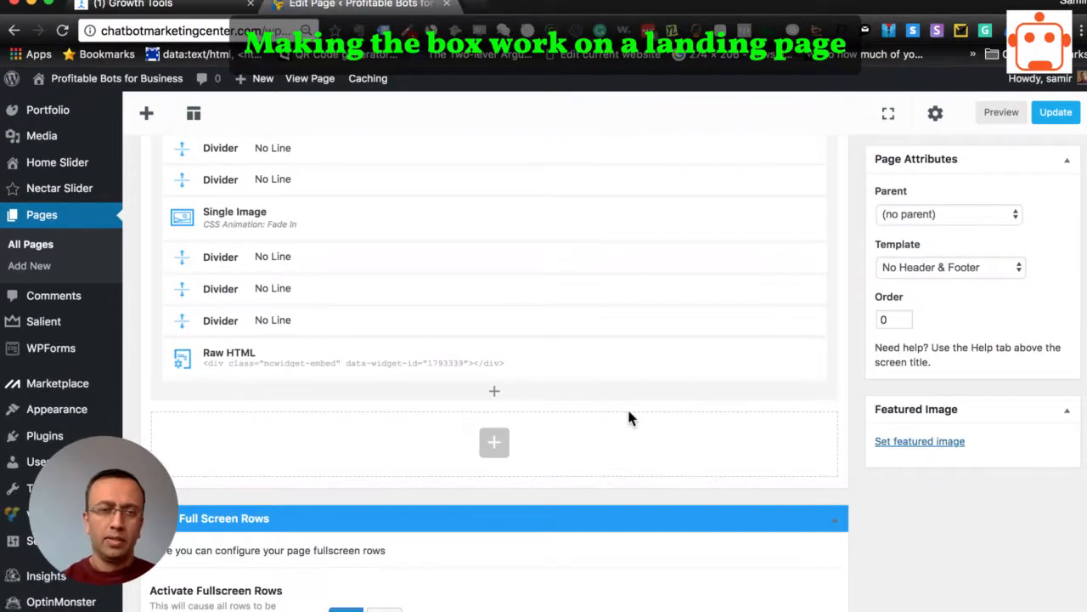
scroll(627, 406, up, 8)
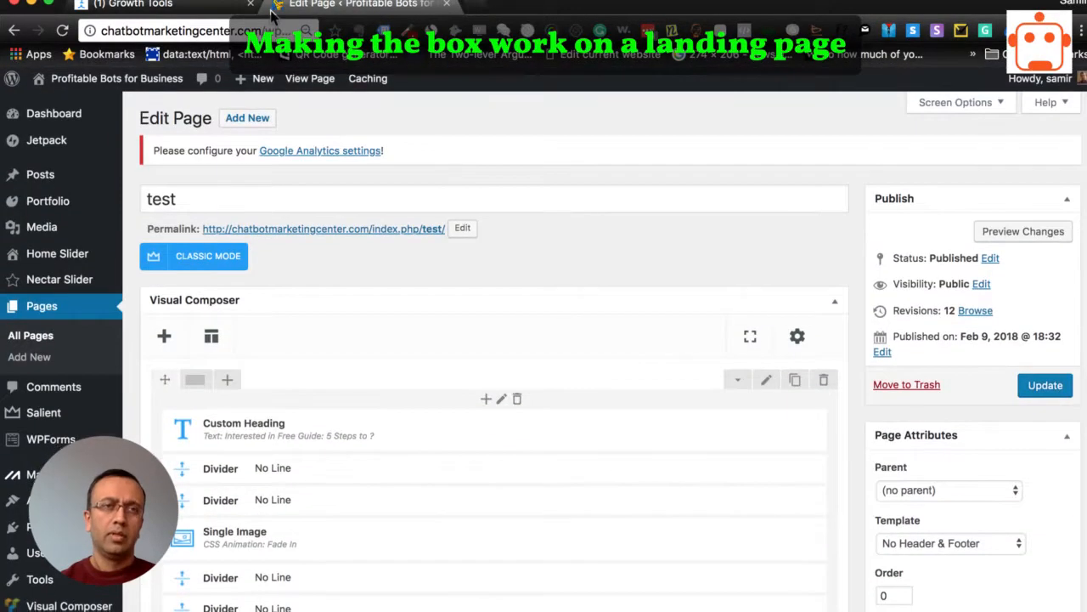
- Switch to ManyChat, set the box widget's width to 350 px in its initial state settings and save
click(136, 4)
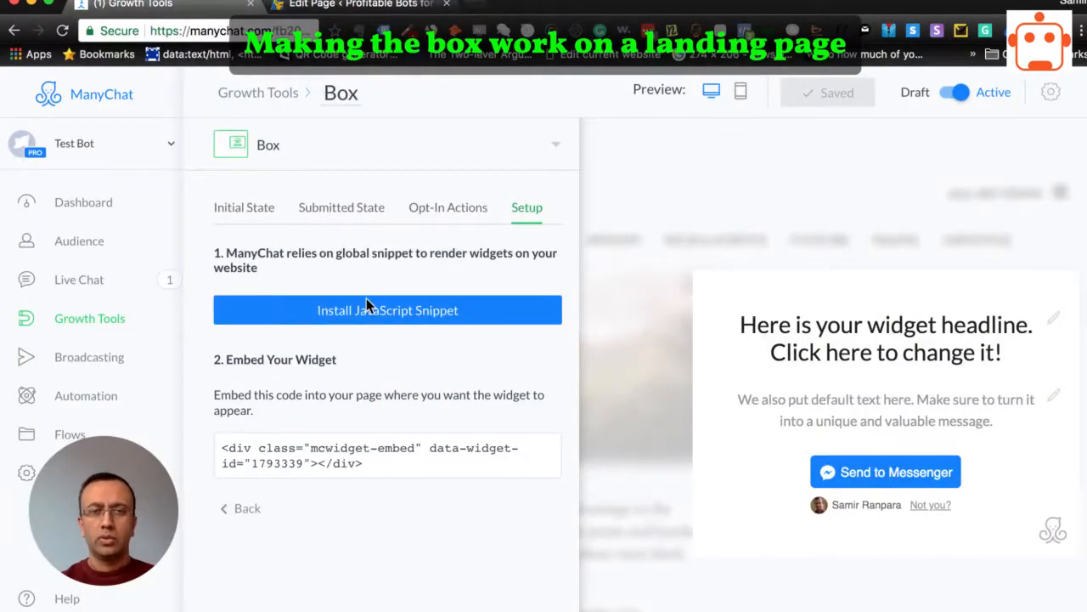
click(245, 212)
scroll(189, 455, down, 5)
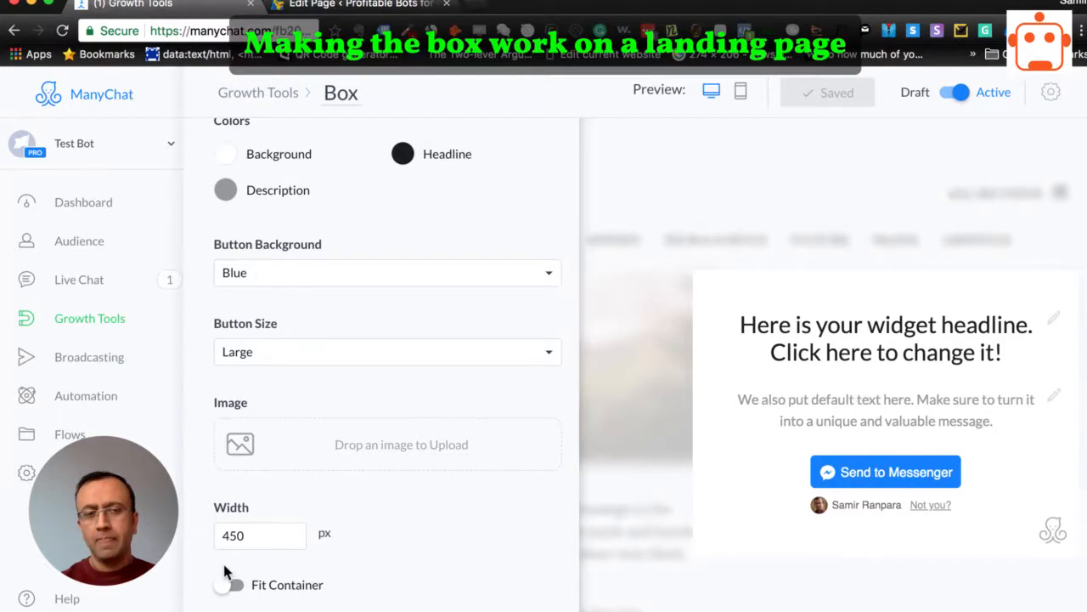
click(273, 534)
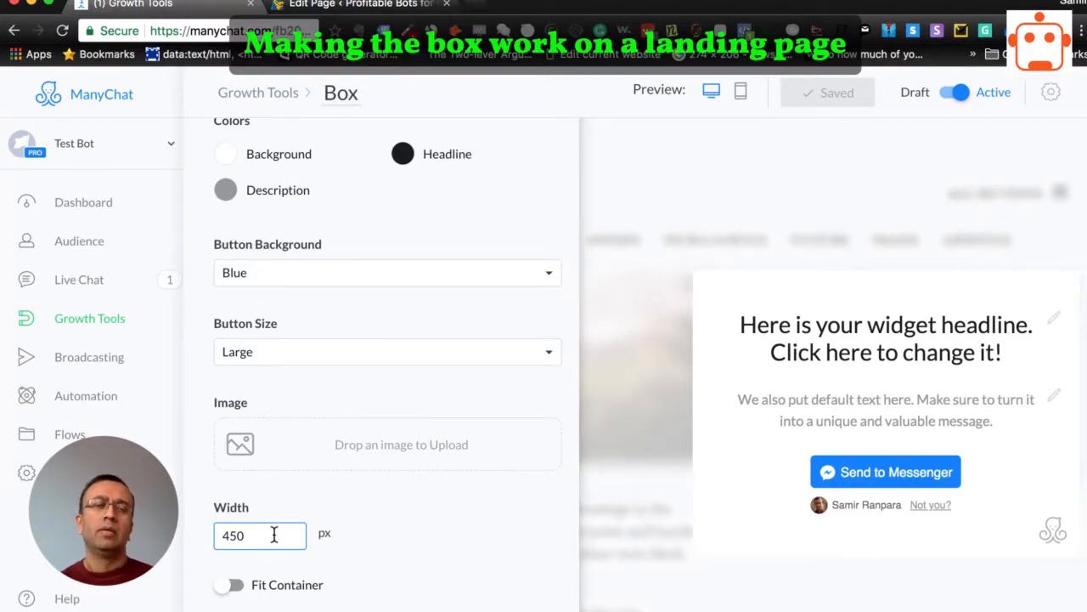
key(BackSpace)
key(BackSpace)
key(BackSpace)
text(35)
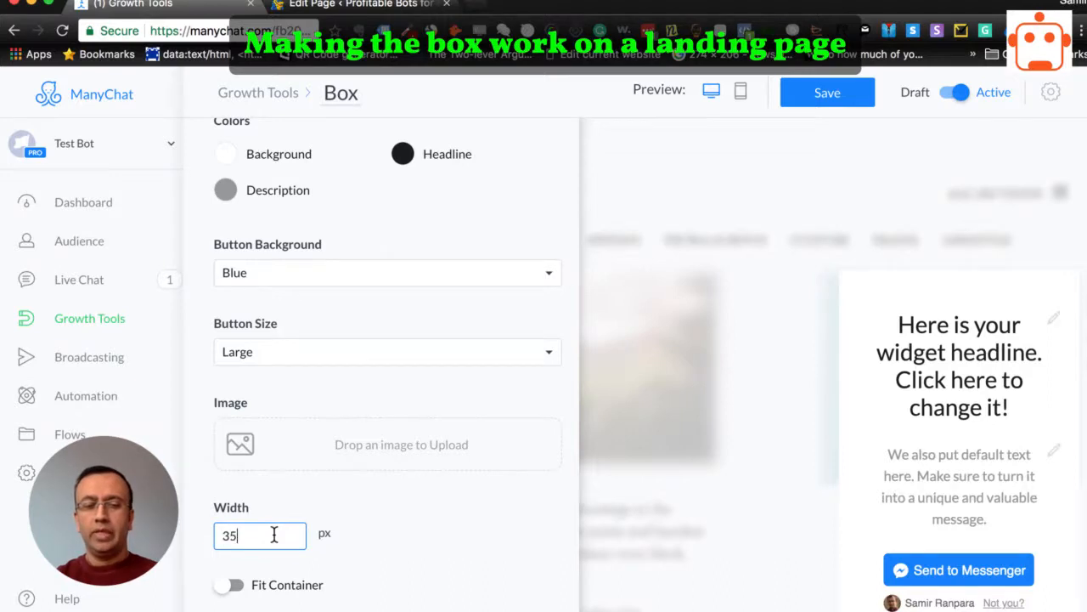
text(0)
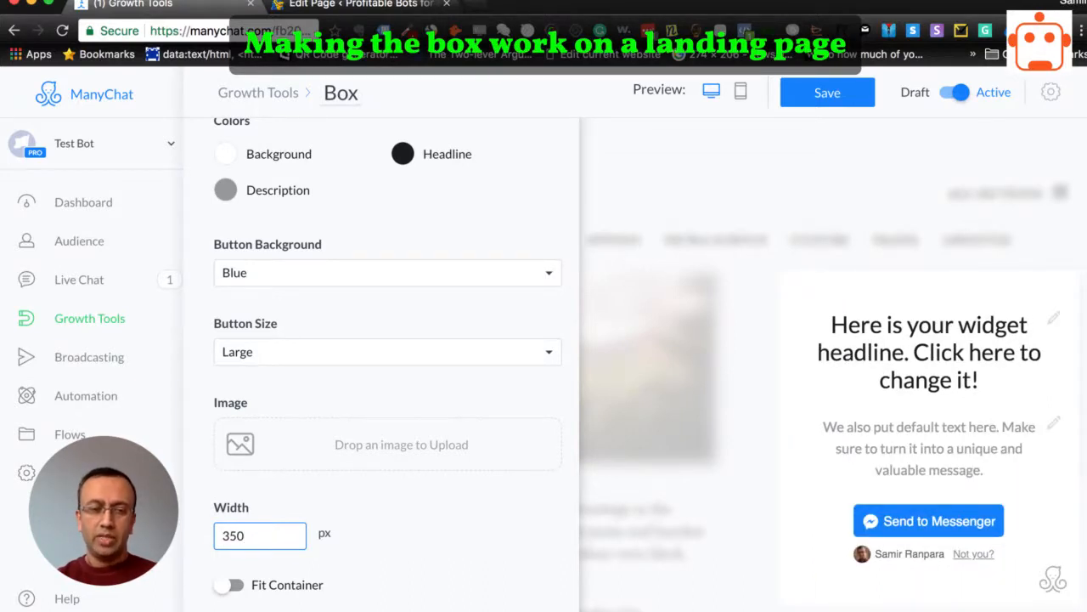
click(834, 93)
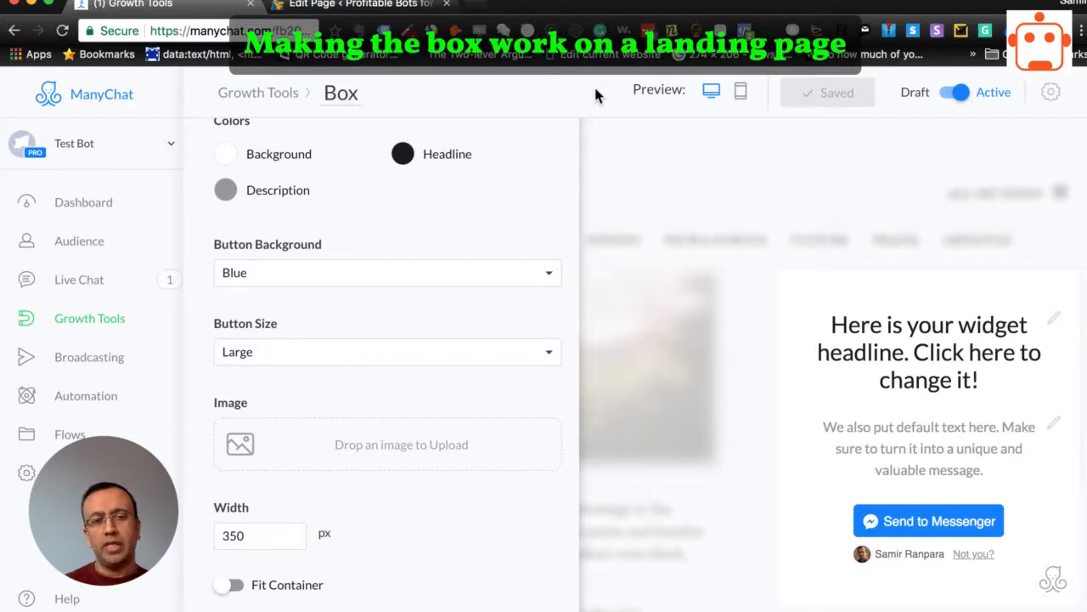
- Switch back to the WordPress editor, update the test page and preview it
click(353, 7)
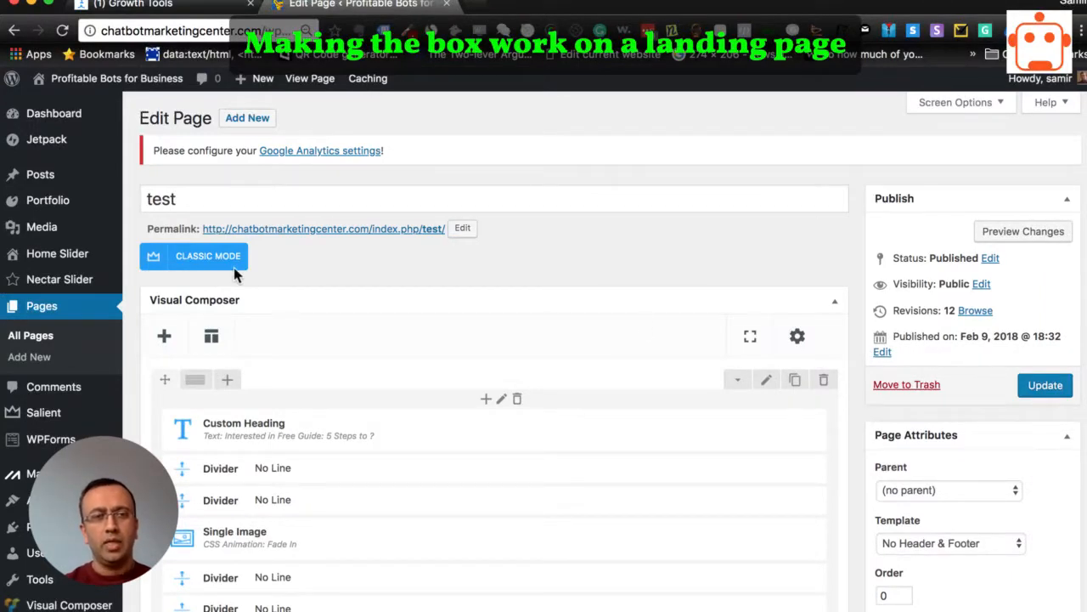
scroll(906, 225, up, 1)
scroll(995, 199, down, 5)
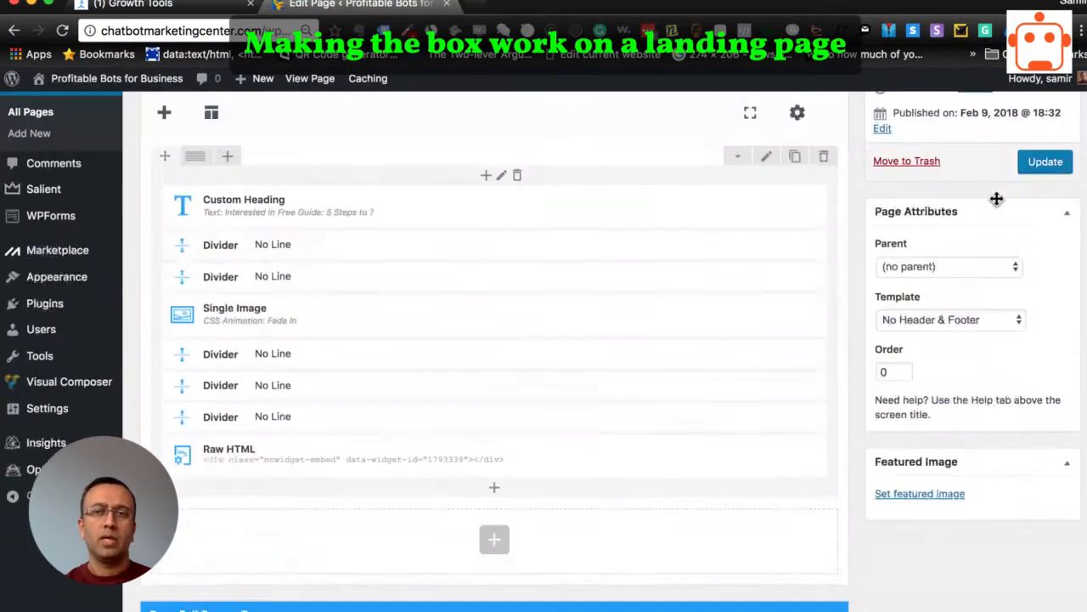
scroll(993, 199, up, 1)
click(1041, 168)
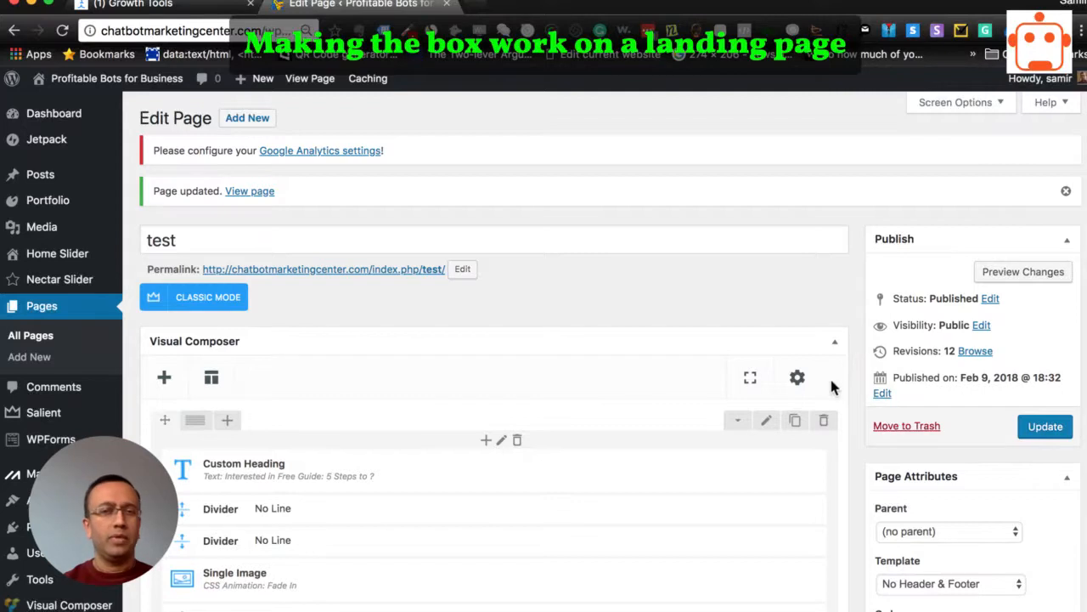
scroll(861, 433, down, 1)
scroll(862, 433, down, 5)
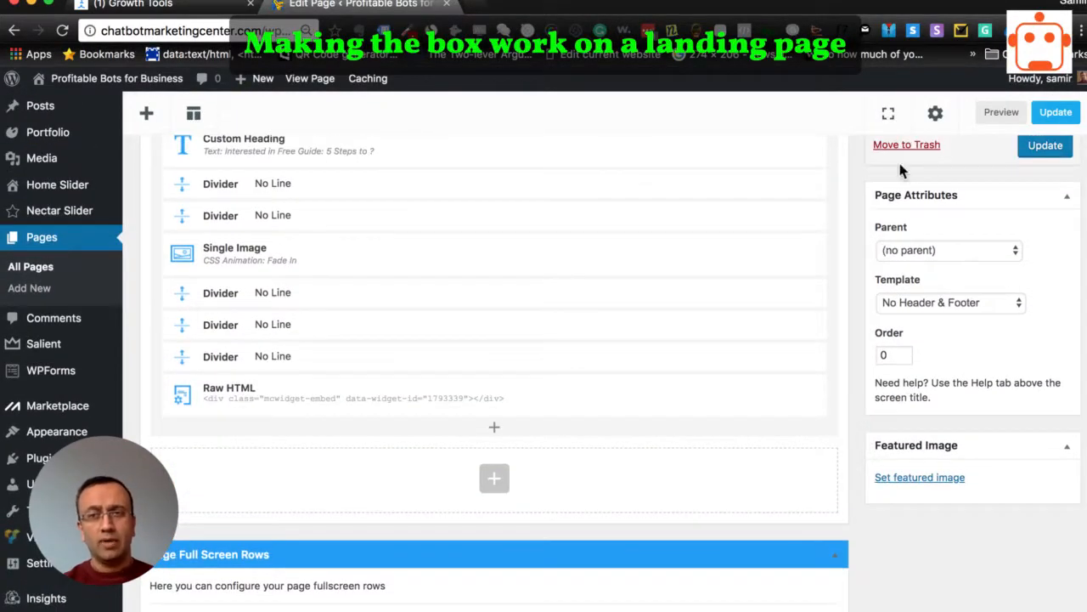
click(1000, 113)
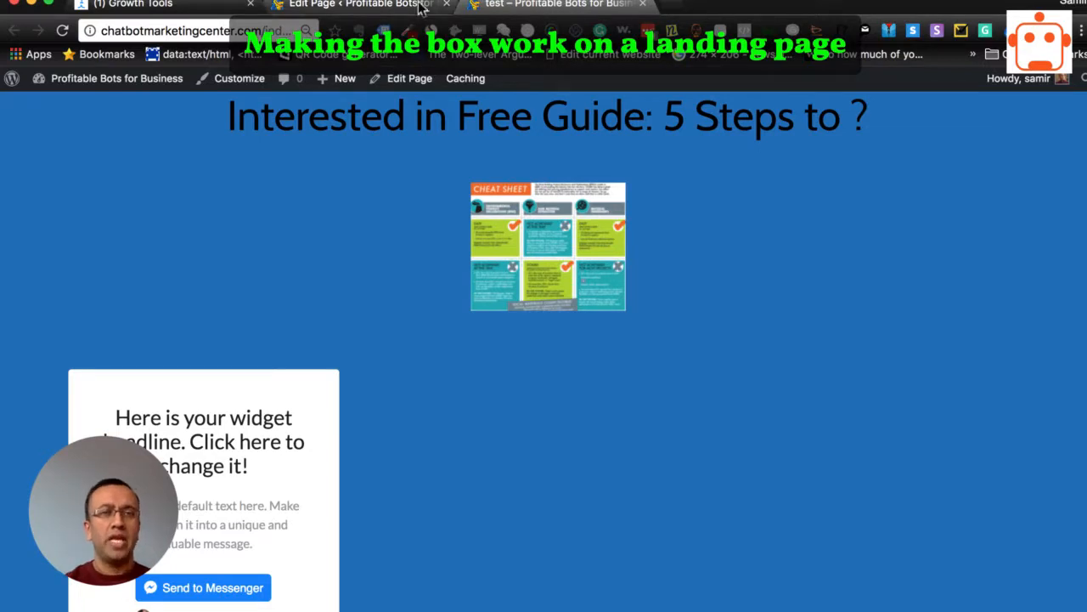
- Return to ManyChat, enable Fit Container for the box widget and save the change
click(382, 5)
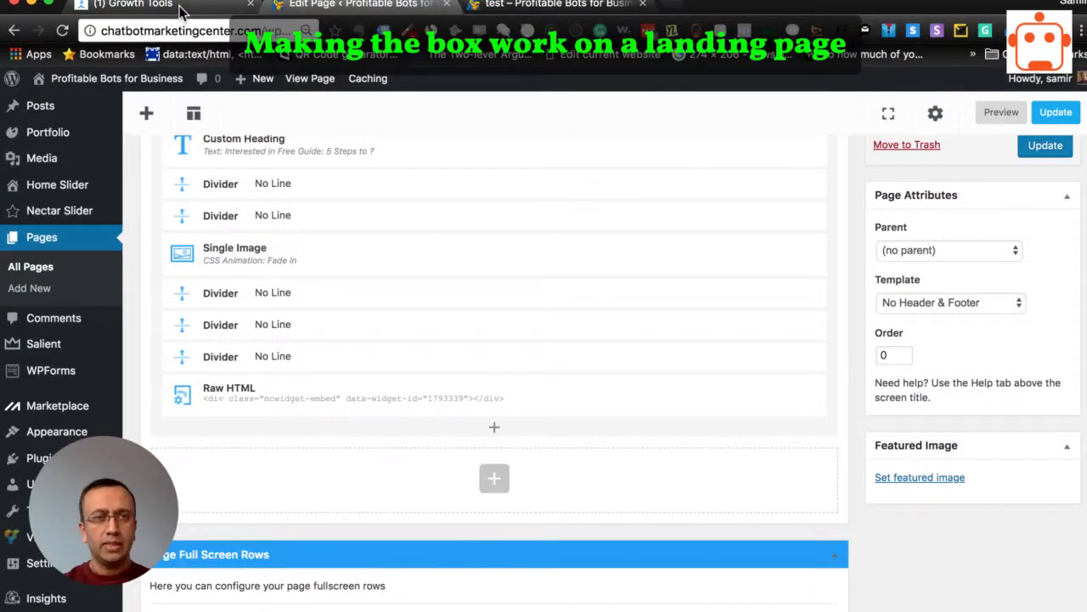
click(136, 5)
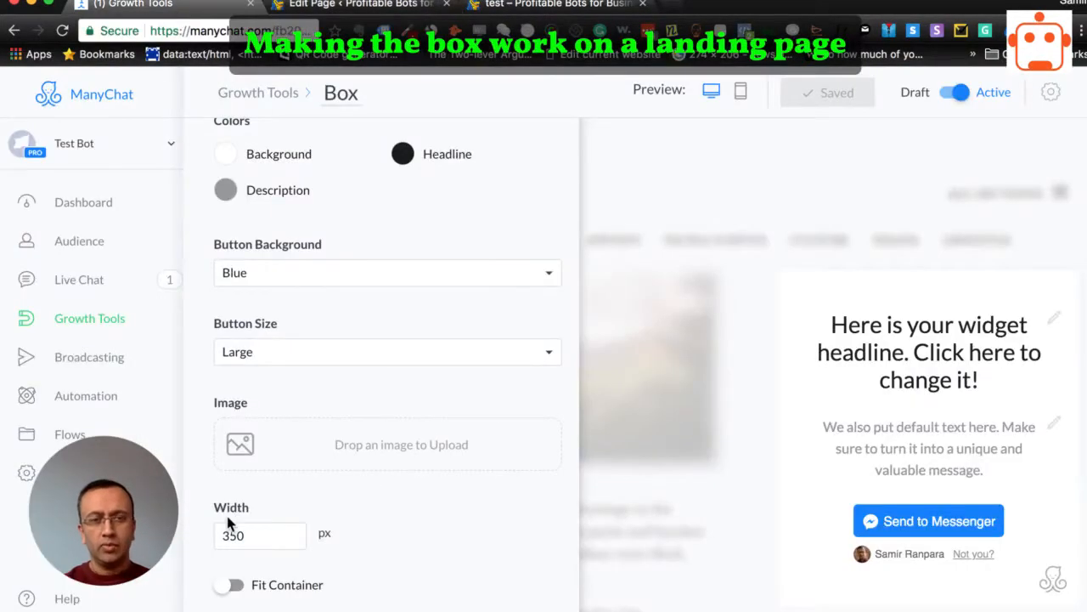
click(241, 589)
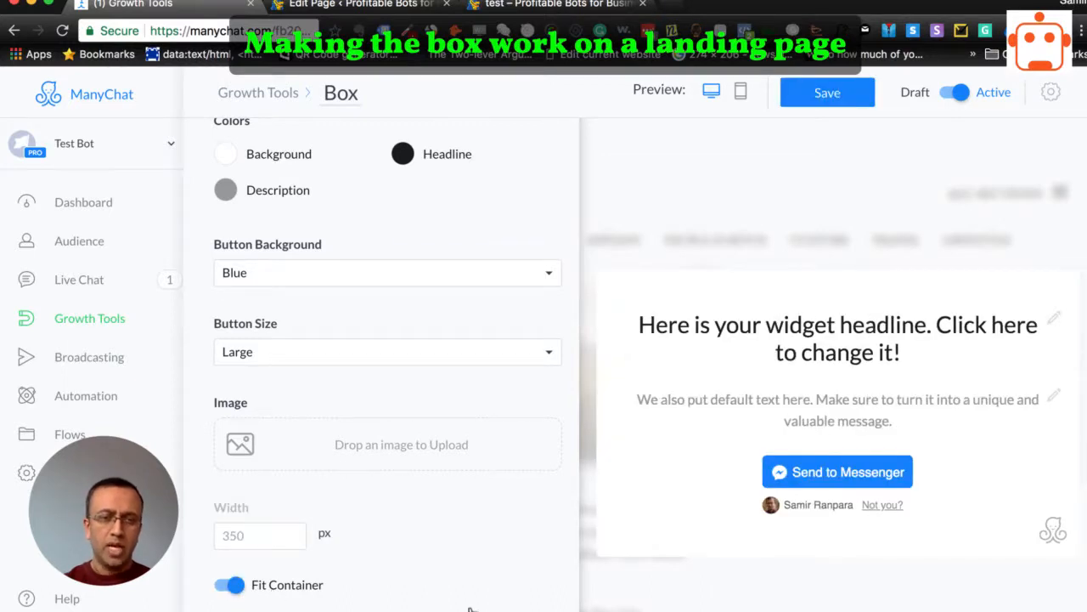
click(817, 97)
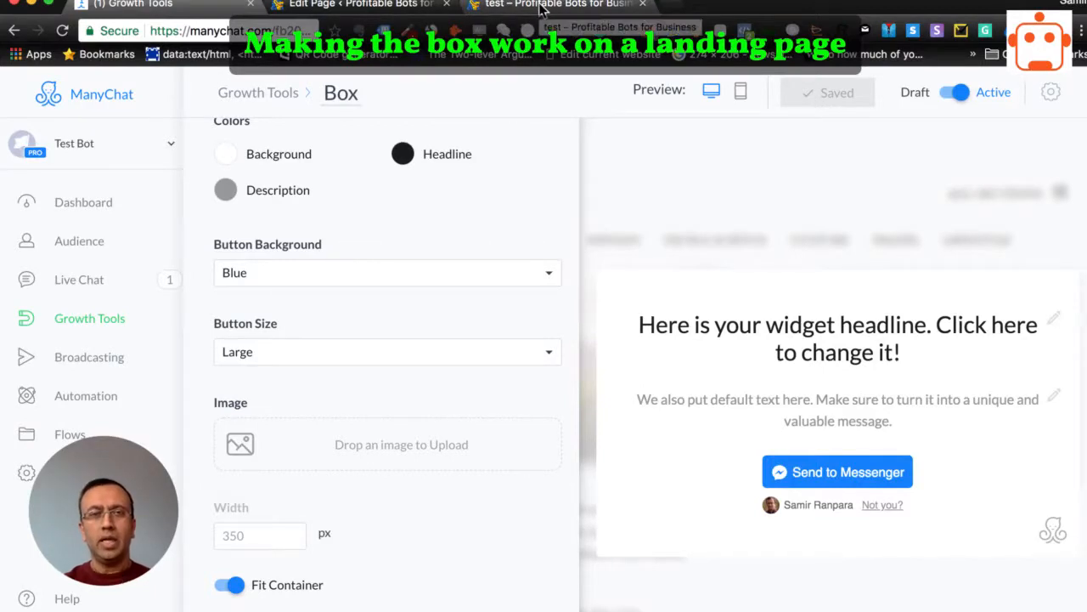
- Reload the test page preview to check the widget's layout, and return to the box settings in ManyChat
click(540, 9)
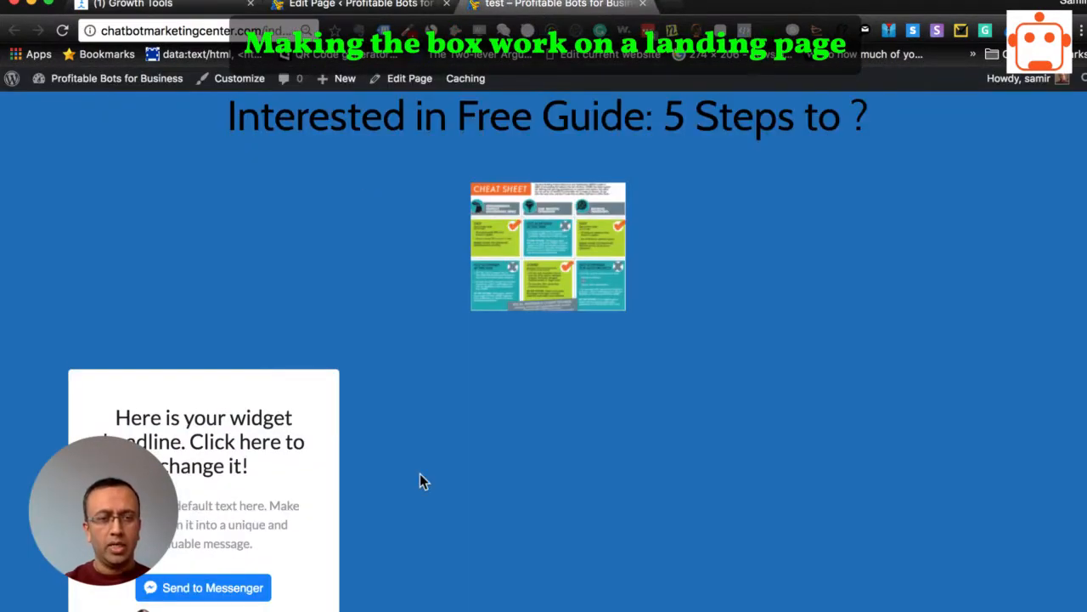
scroll(419, 474, down, 1)
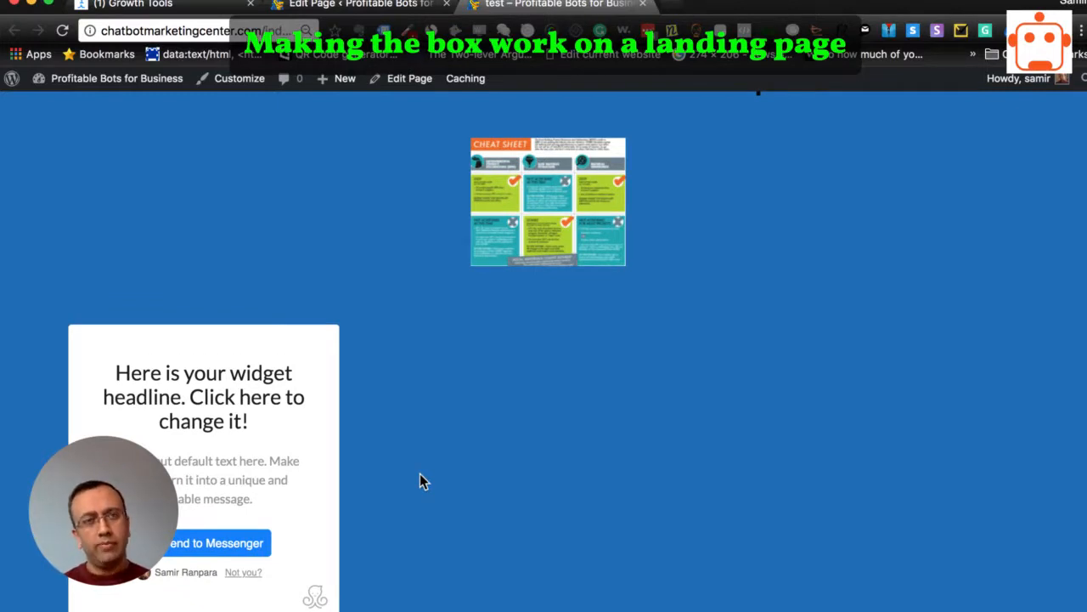
click(59, 30)
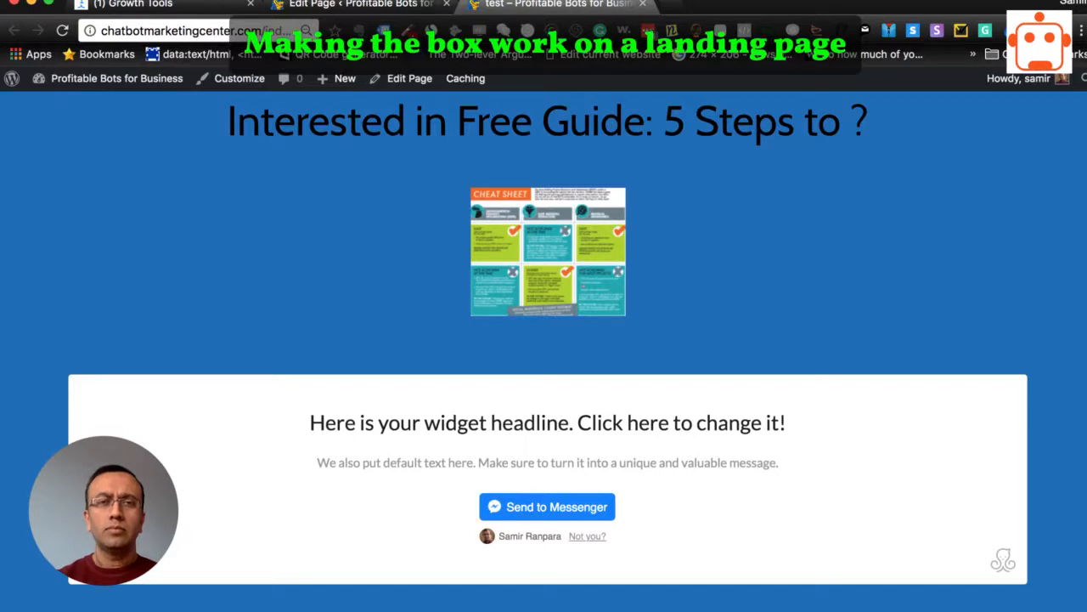
click(370, 7)
click(168, 5)
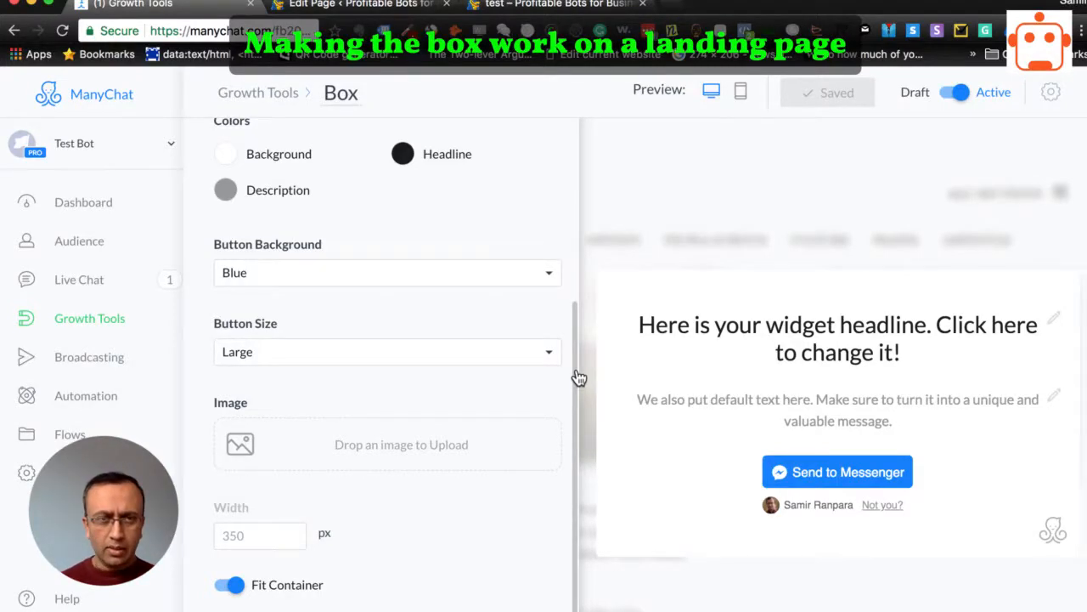
- Review the box widget's setup instructions and embed code, and switch to the test page preview to examine the embedded box
scroll(568, 279, up, 5)
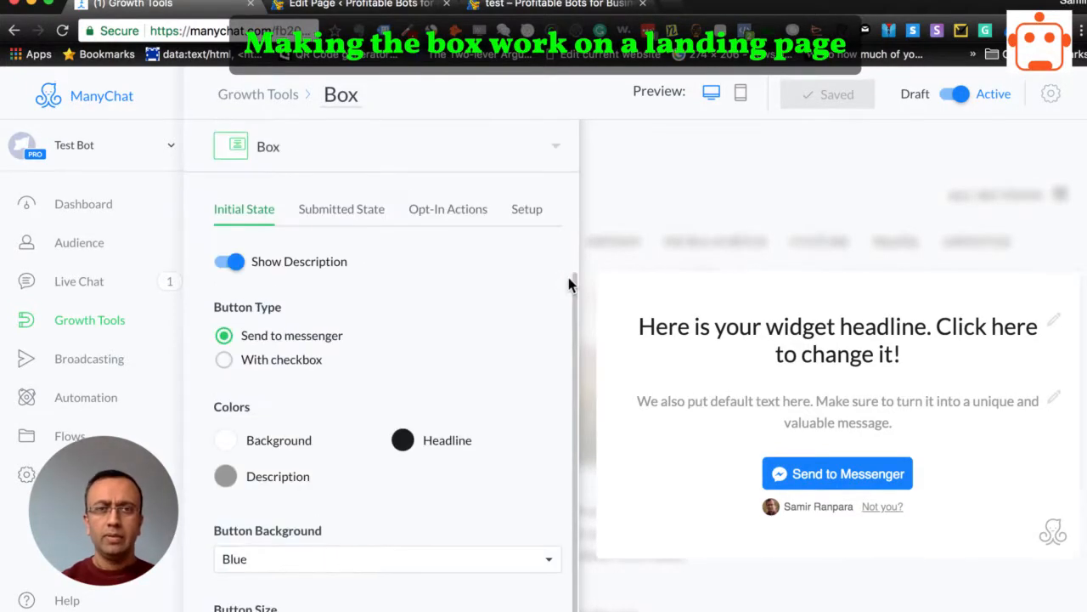
click(535, 212)
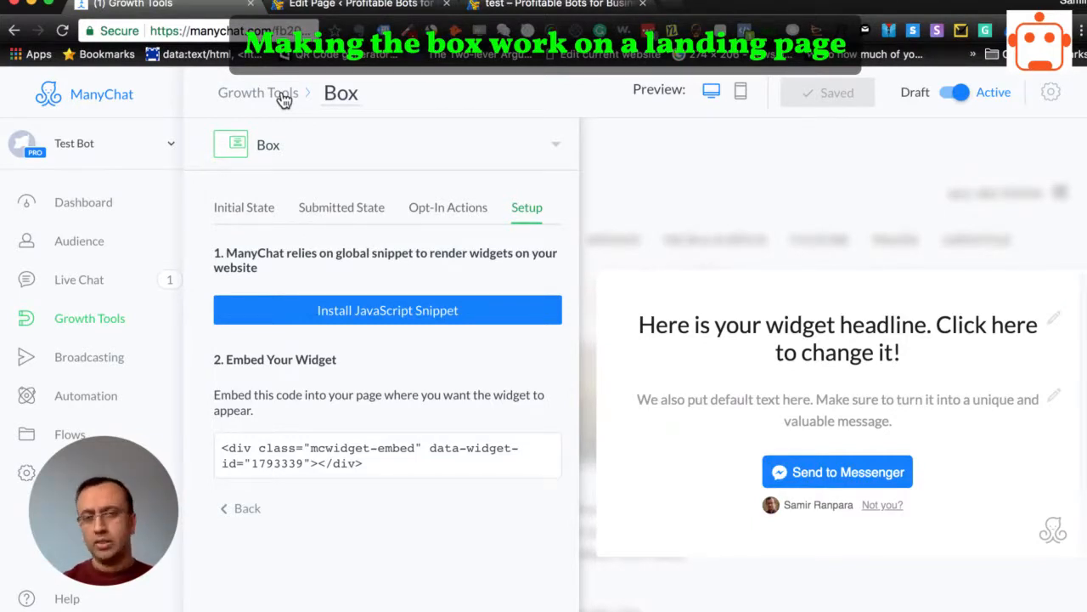
click(544, 5)
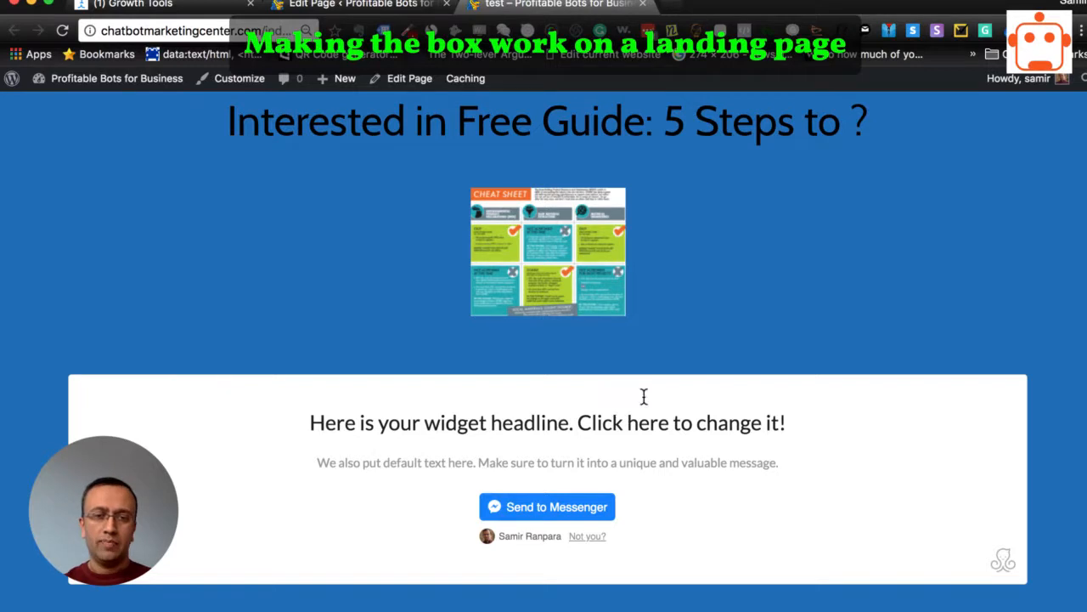
click(845, 34)
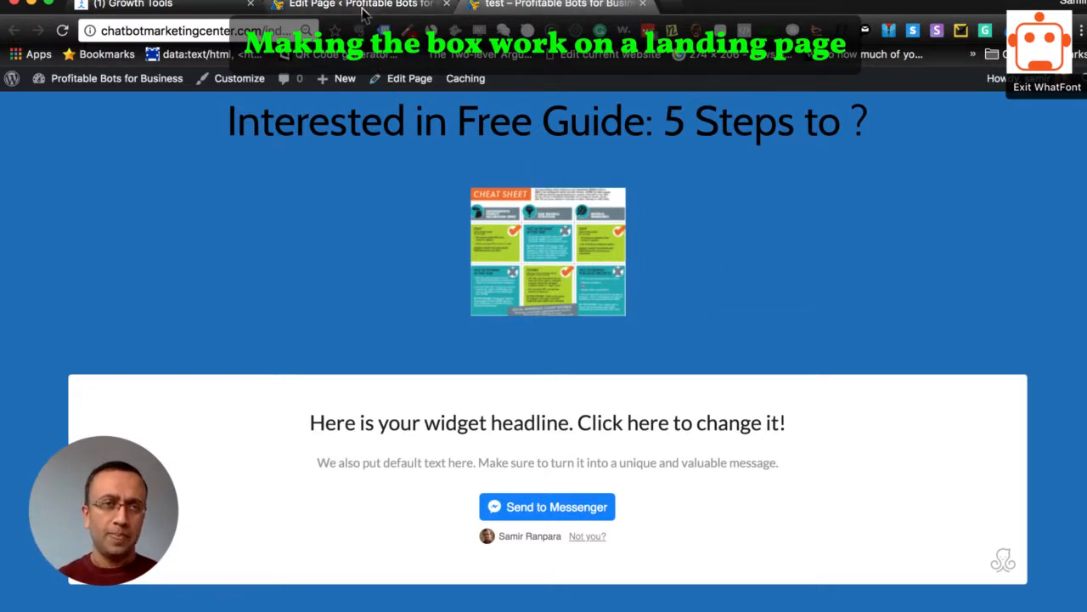
- Return to ManyChat, start a new growth tool from the Growth Tools list and look through the available widget types
click(190, 6)
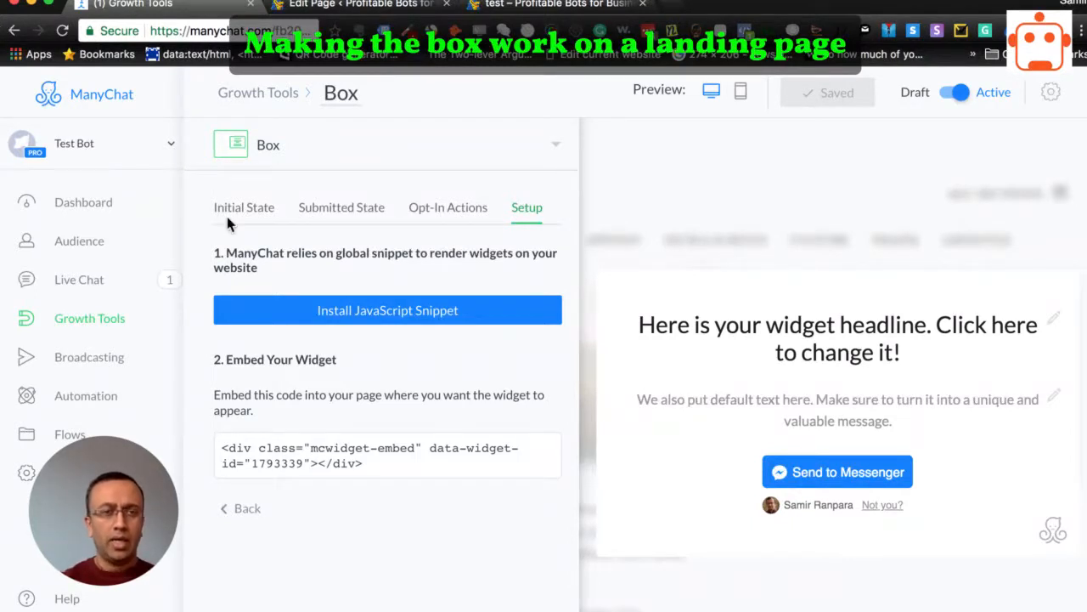
click(116, 320)
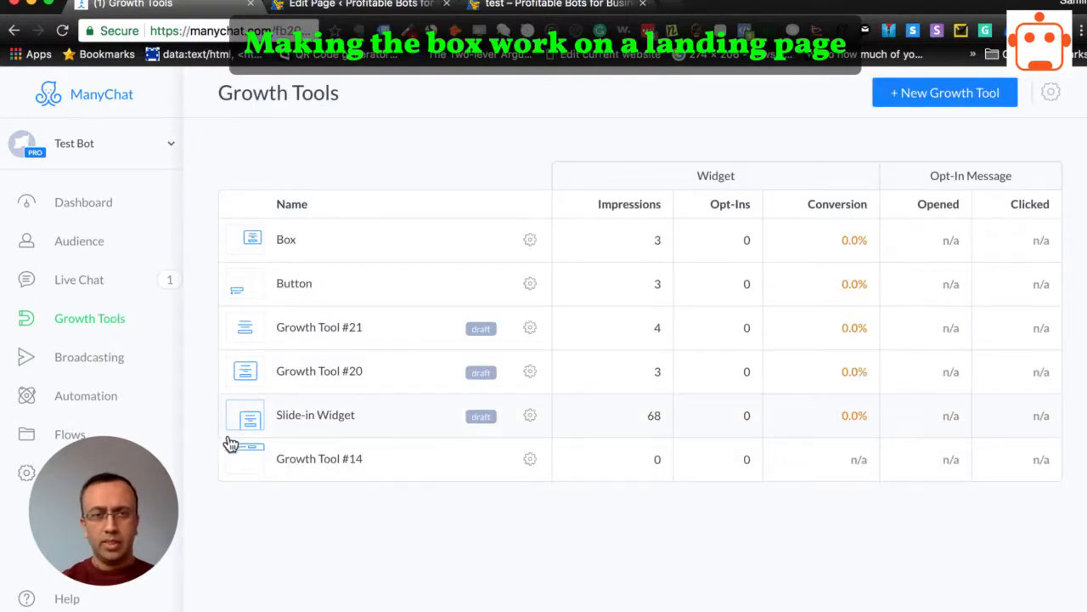
click(940, 100)
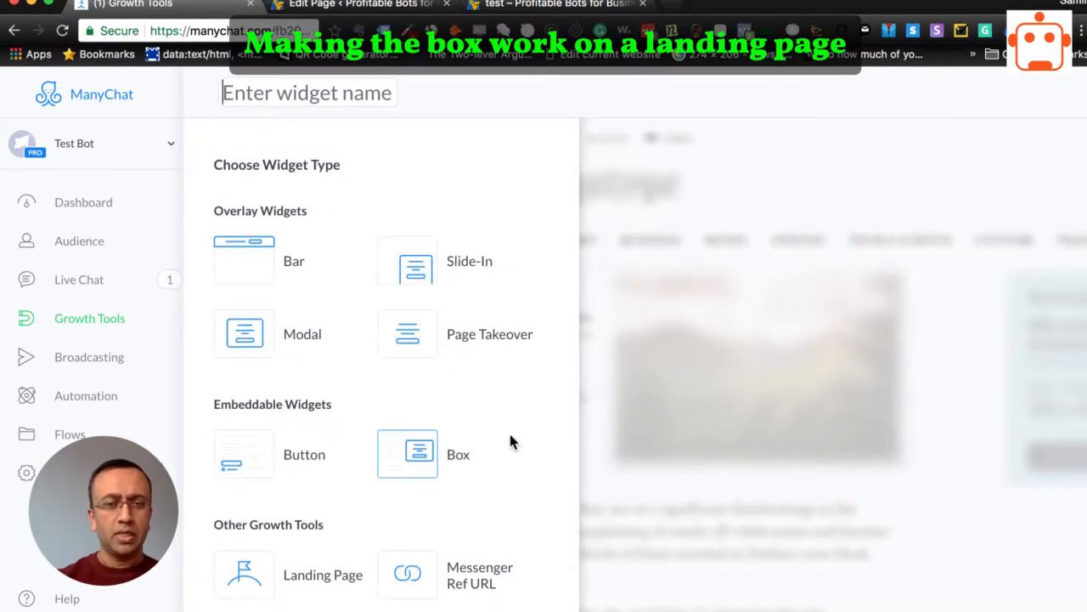
scroll(519, 411, down, 1)
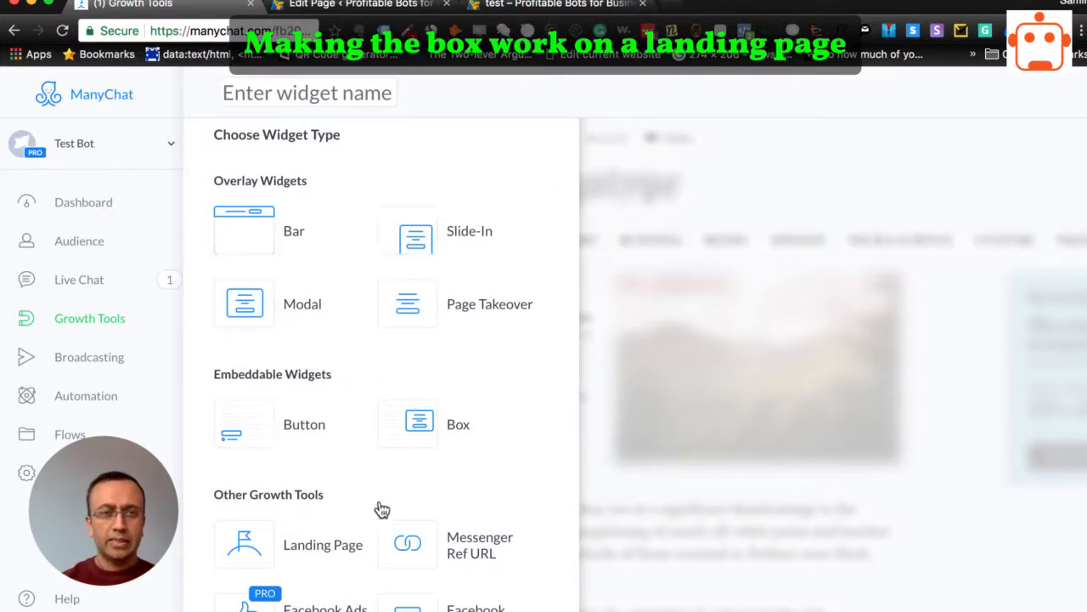
scroll(377, 438, down, 3)
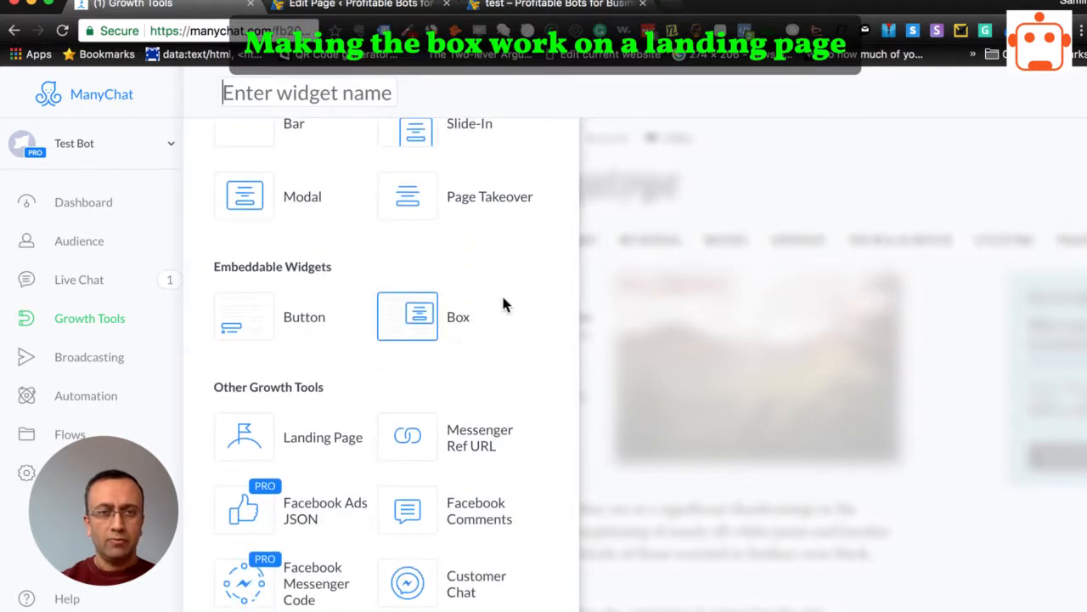
scroll(503, 304, up, 2)
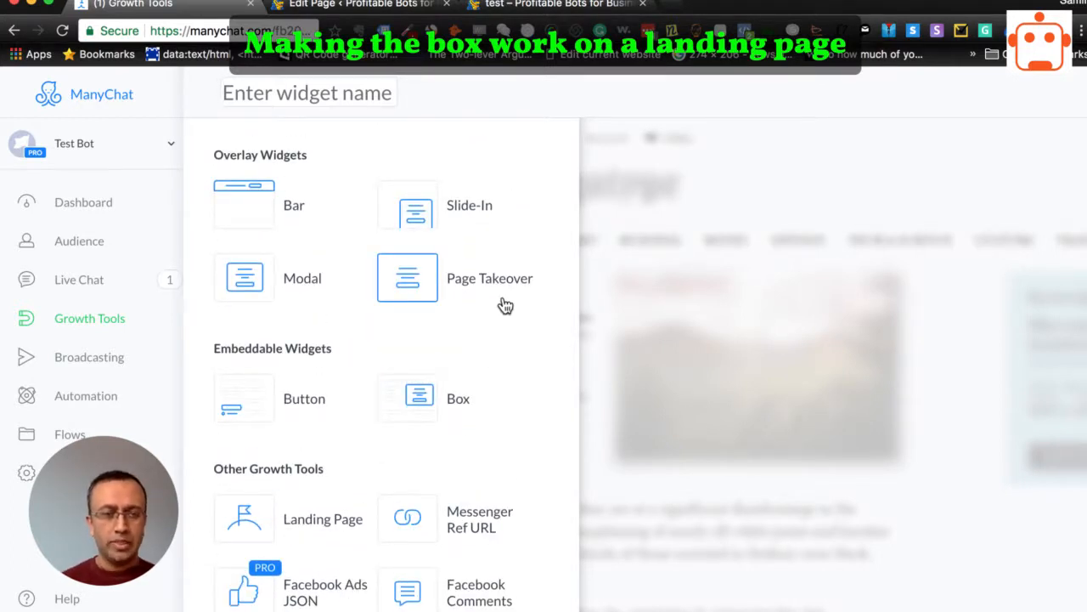
scroll(518, 384, down, 3)
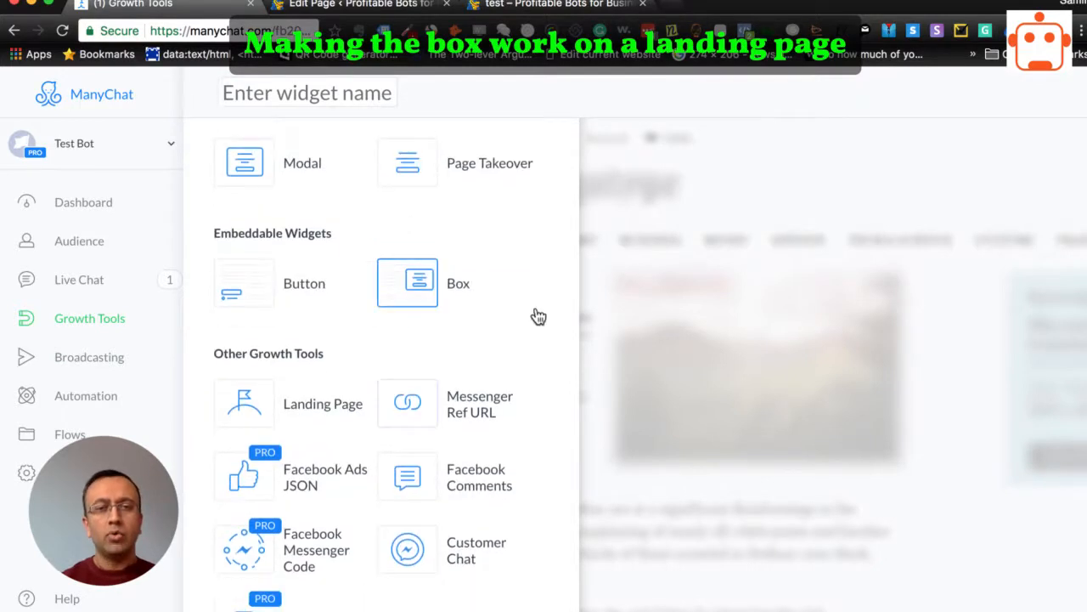